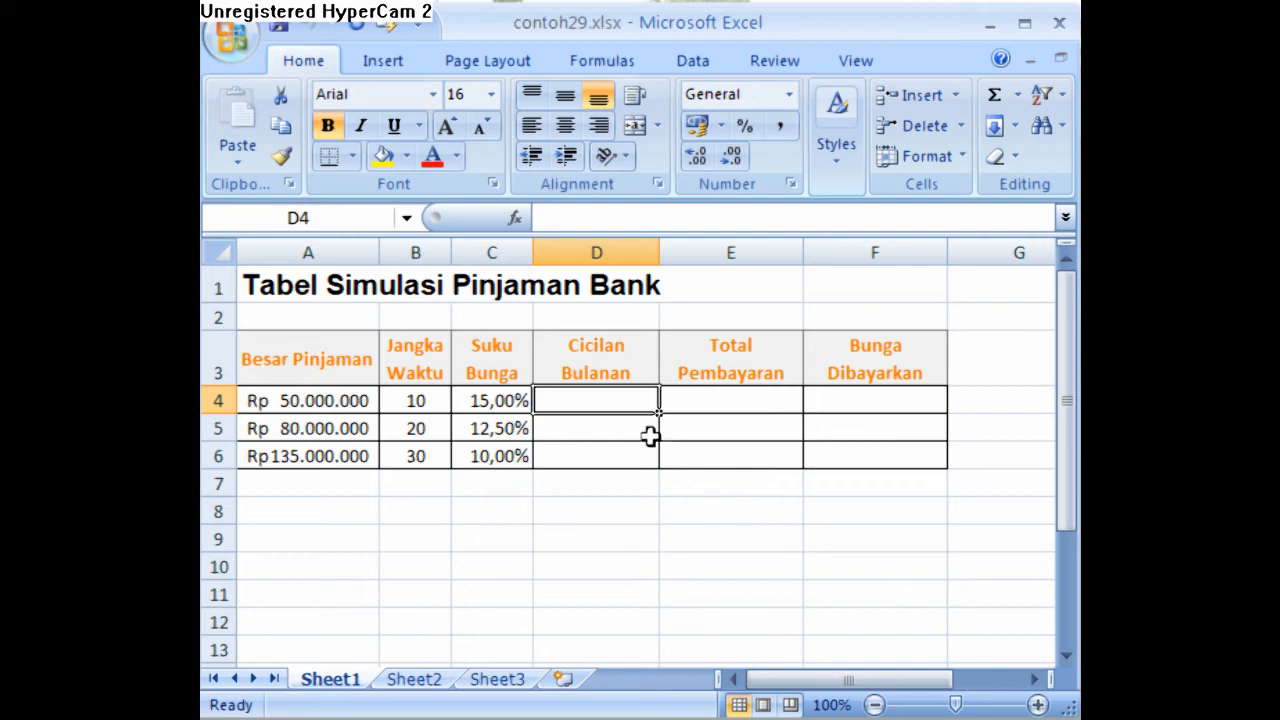
- Search for the PMT function and insert it in cell D4 under Cicilan Bulanan
{"action": "left_click", "coordinate": [622, 397]}
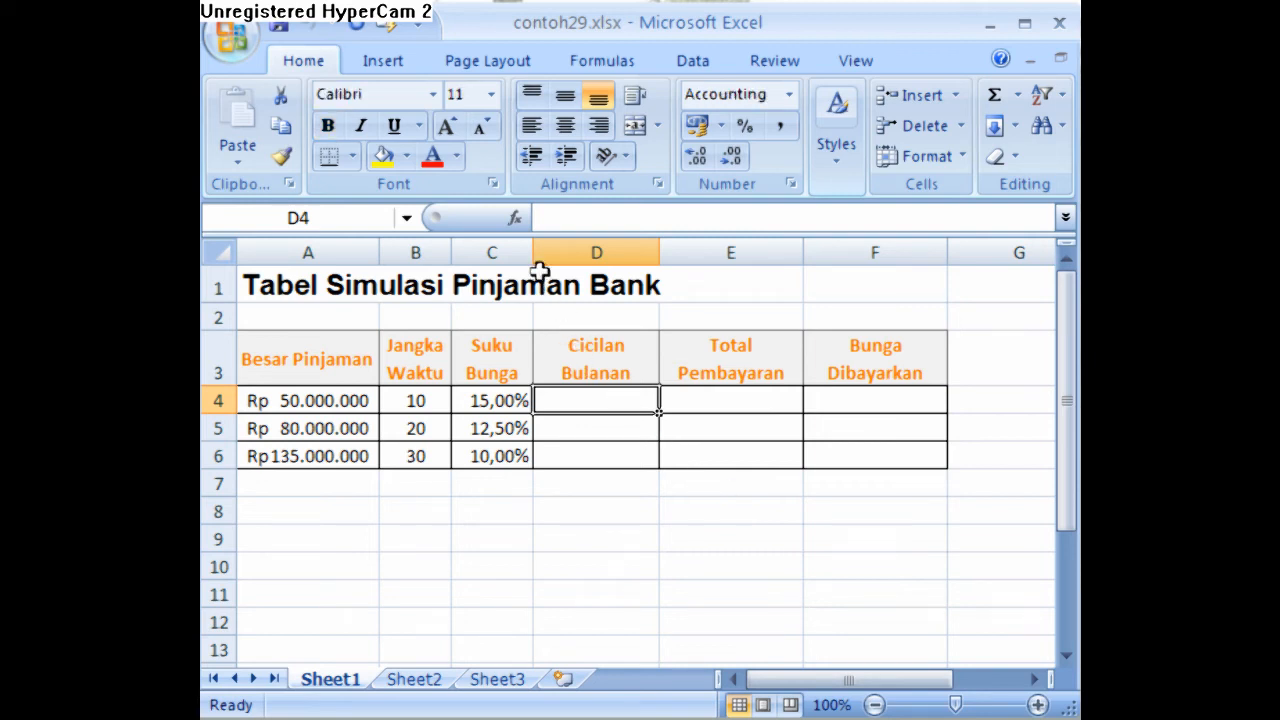
{"action": "left_click", "coordinate": [514, 218]}
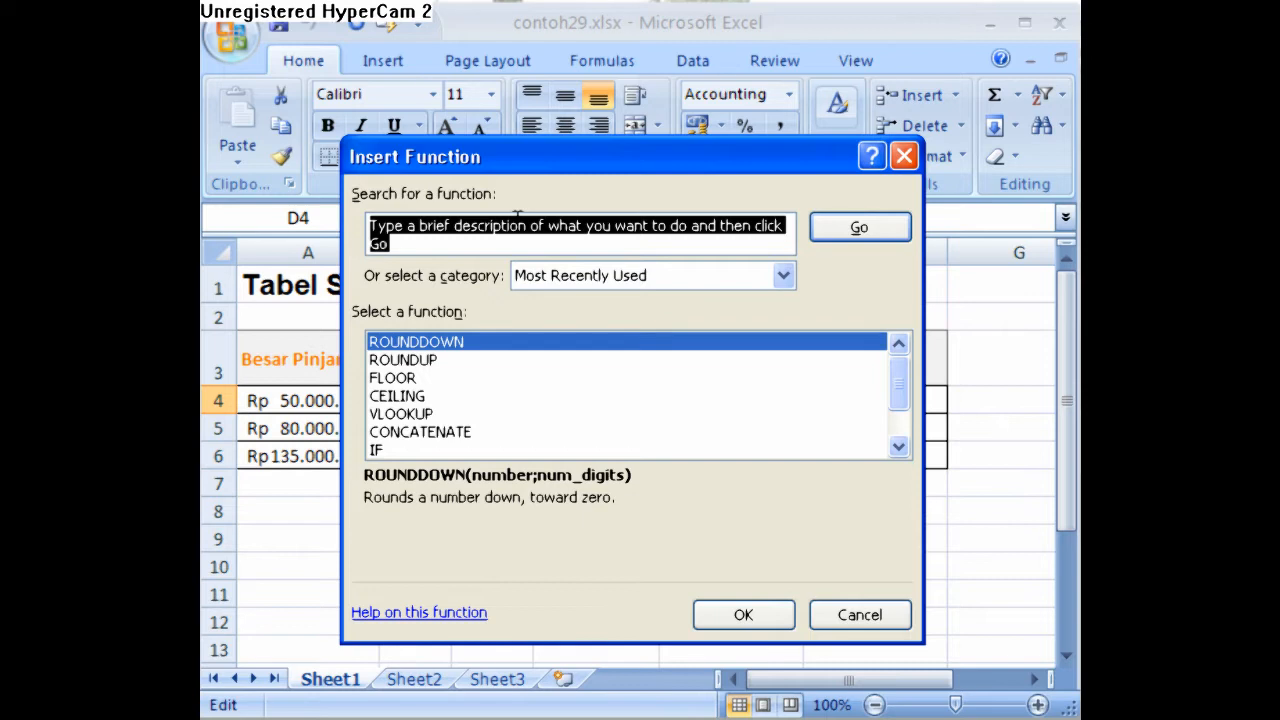
{"action": "type", "text": "PMT"}
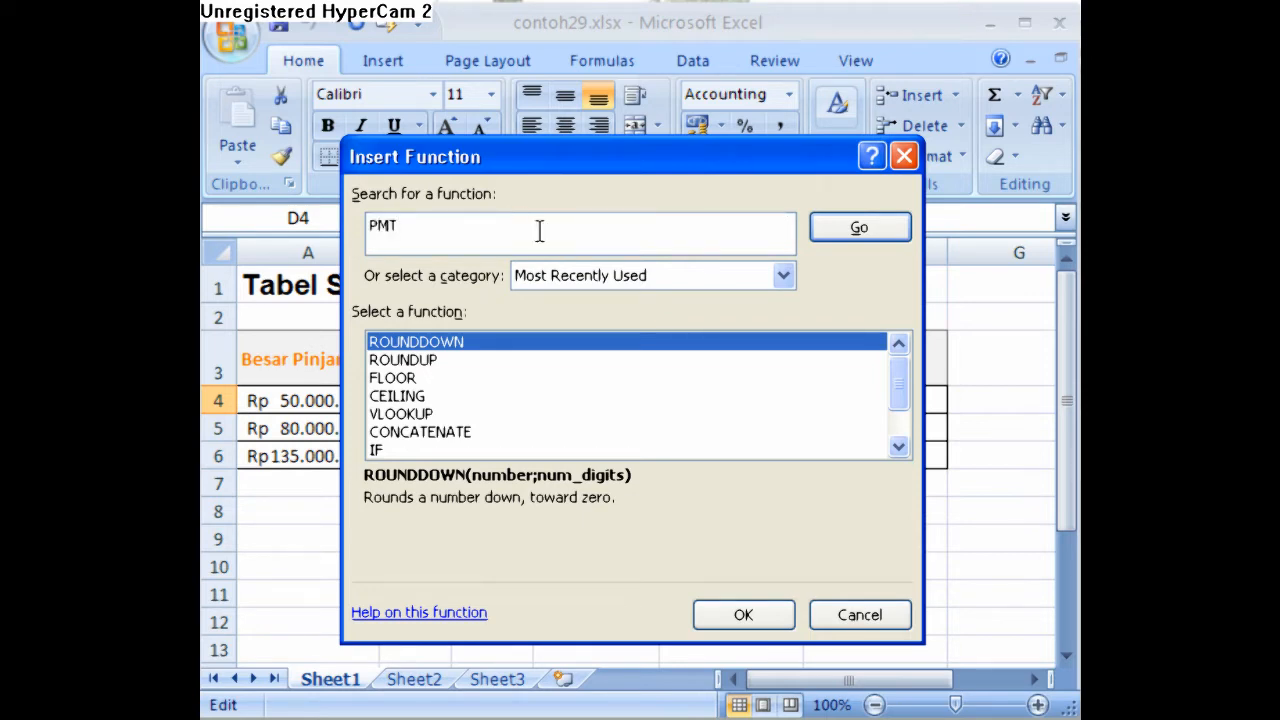
{"action": "left_click", "coordinate": [886, 229]}
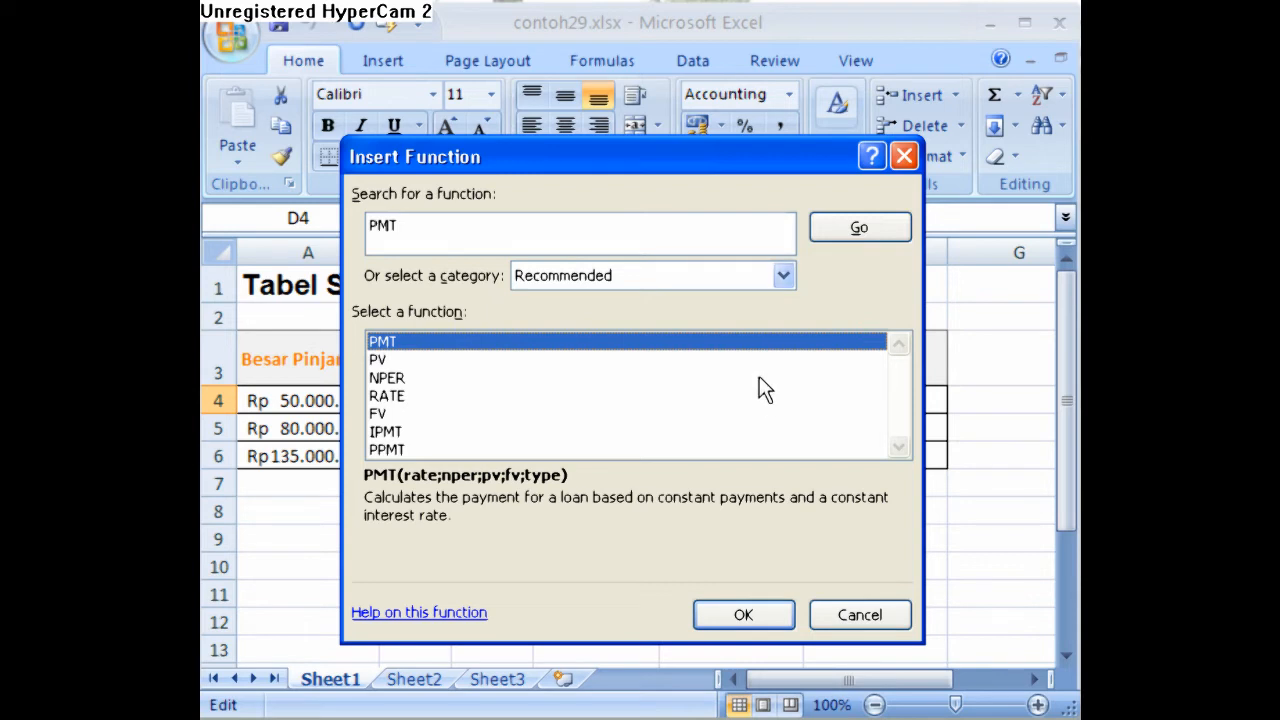
{"action": "left_click", "coordinate": [781, 618]}
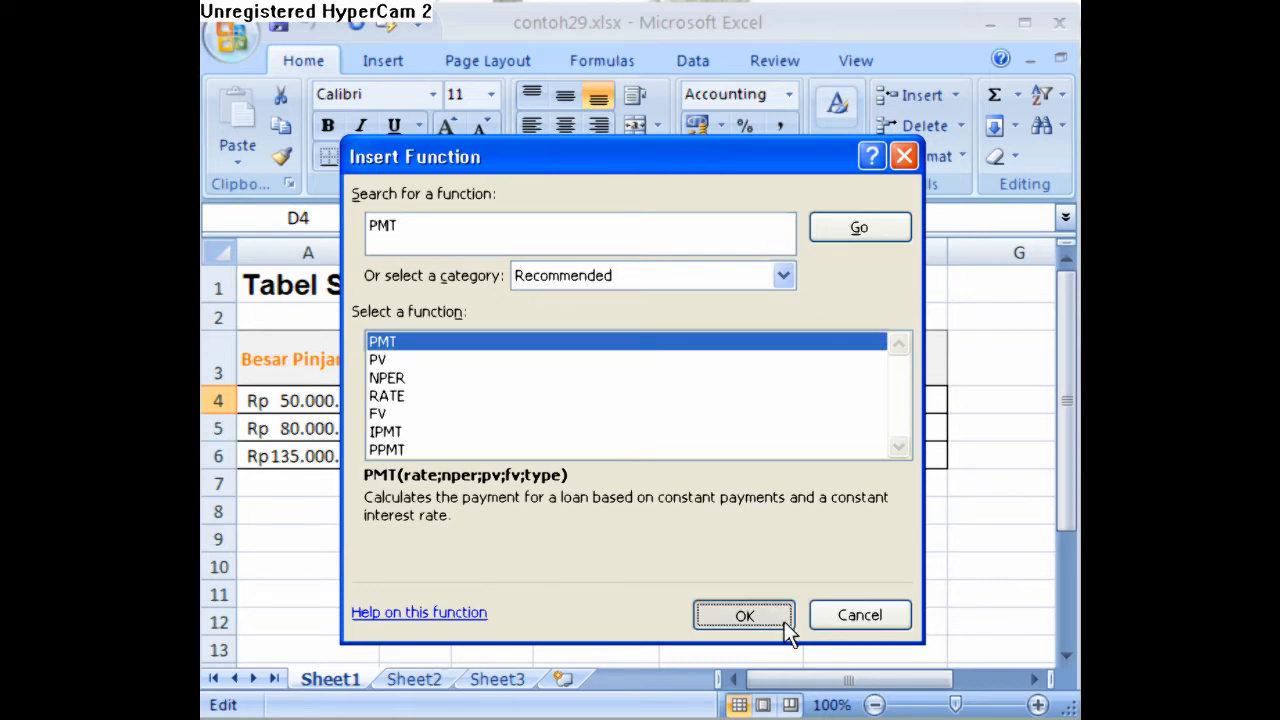
{"action": "left_click", "coordinate": [784, 621]}
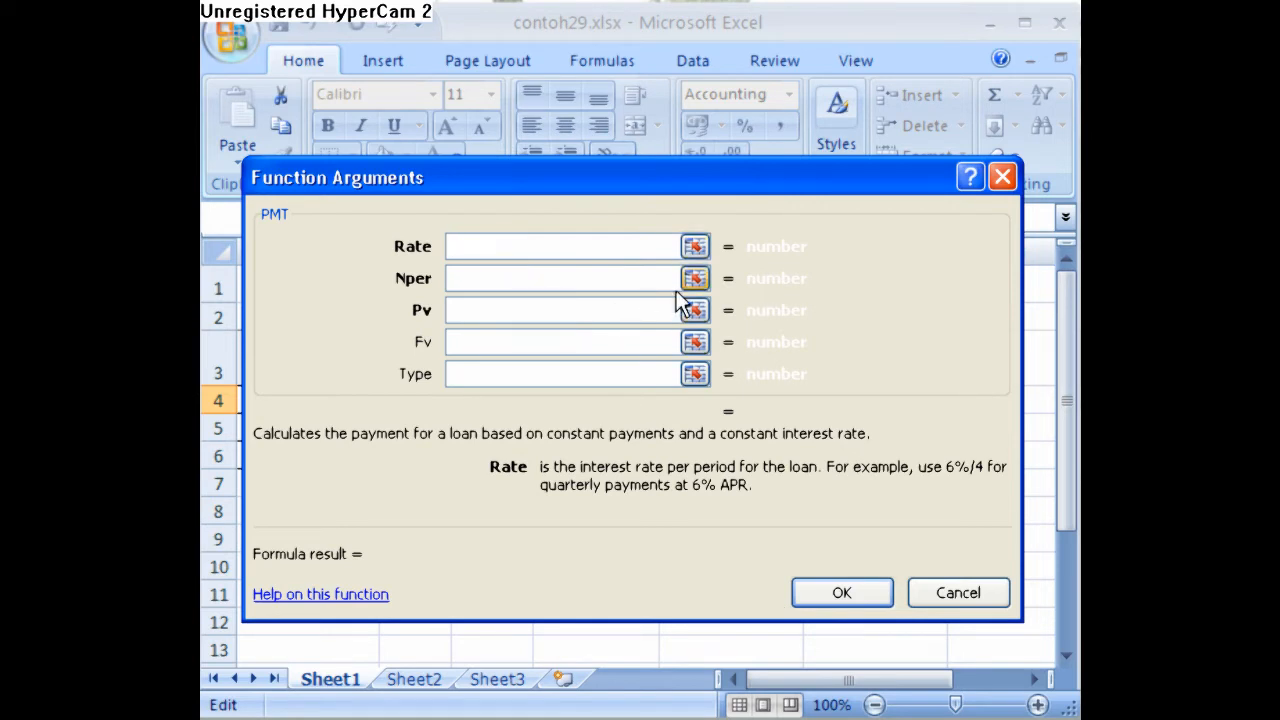
- Set the PMT Rate argument to the yearly interest in C4 divided by 12 (C4/12)
{"action": "left_click", "coordinate": [695, 247]}
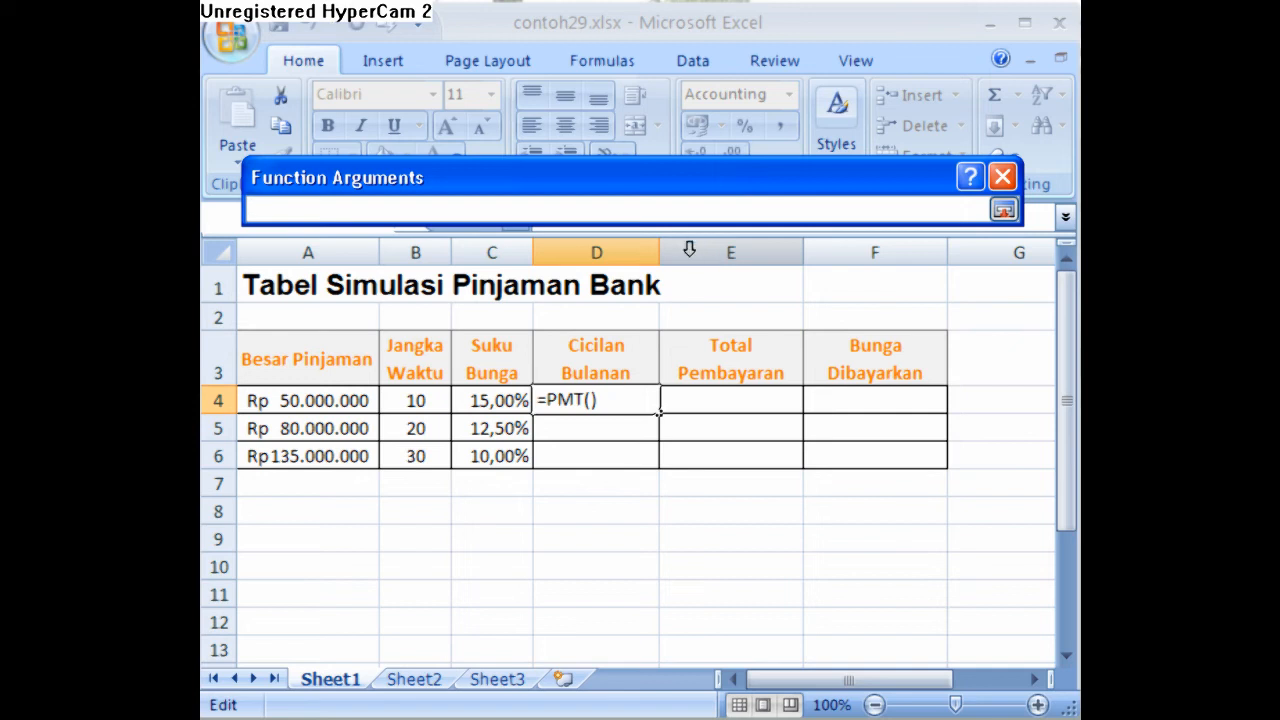
{"action": "left_click", "coordinate": [507, 399]}
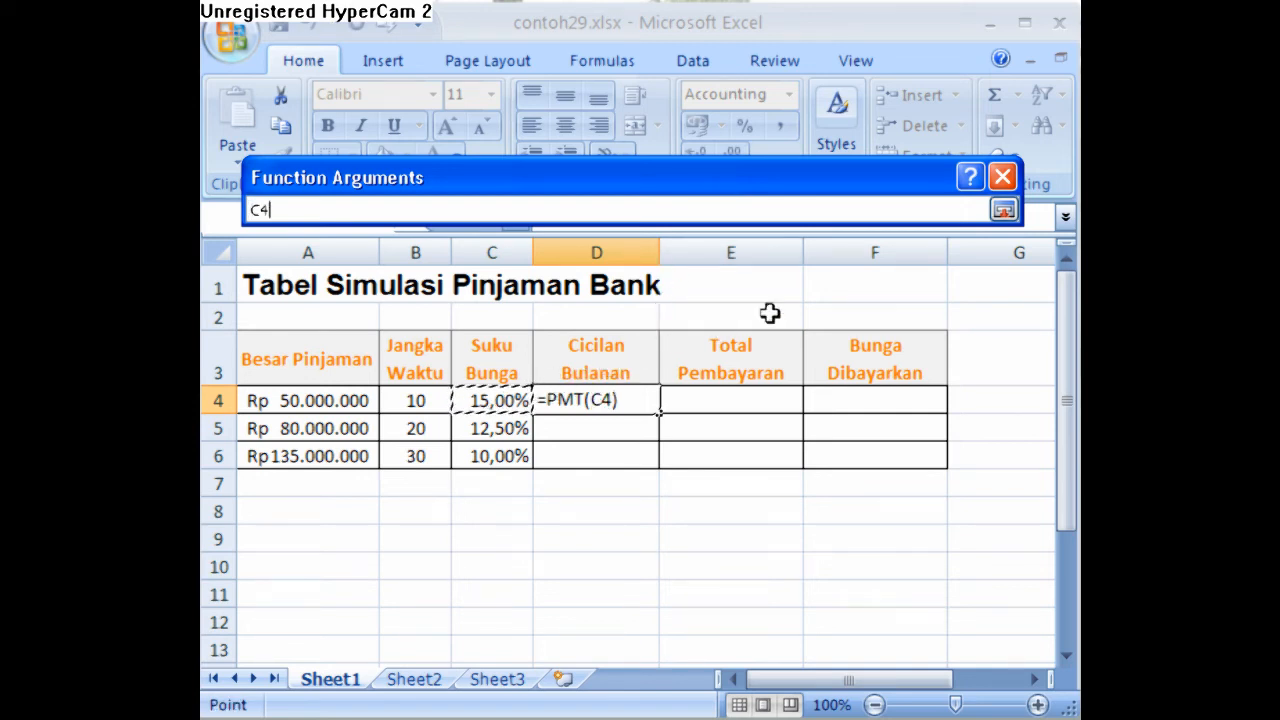
{"action": "left_click", "coordinate": [1001, 210]}
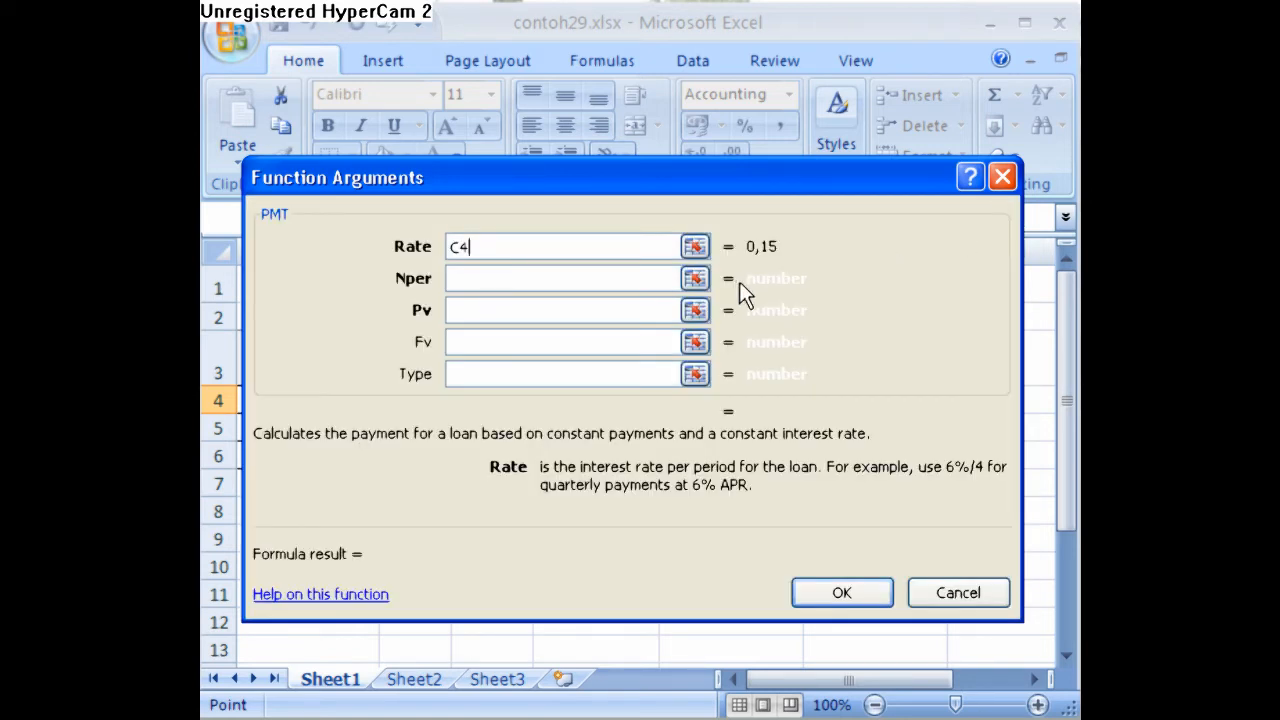
{"action": "type", "text": "/12"}
- Set the PMT Nper argument to the loan term in B4 times 12 (B4*12)
{"action": "left_click", "coordinate": [622, 277]}
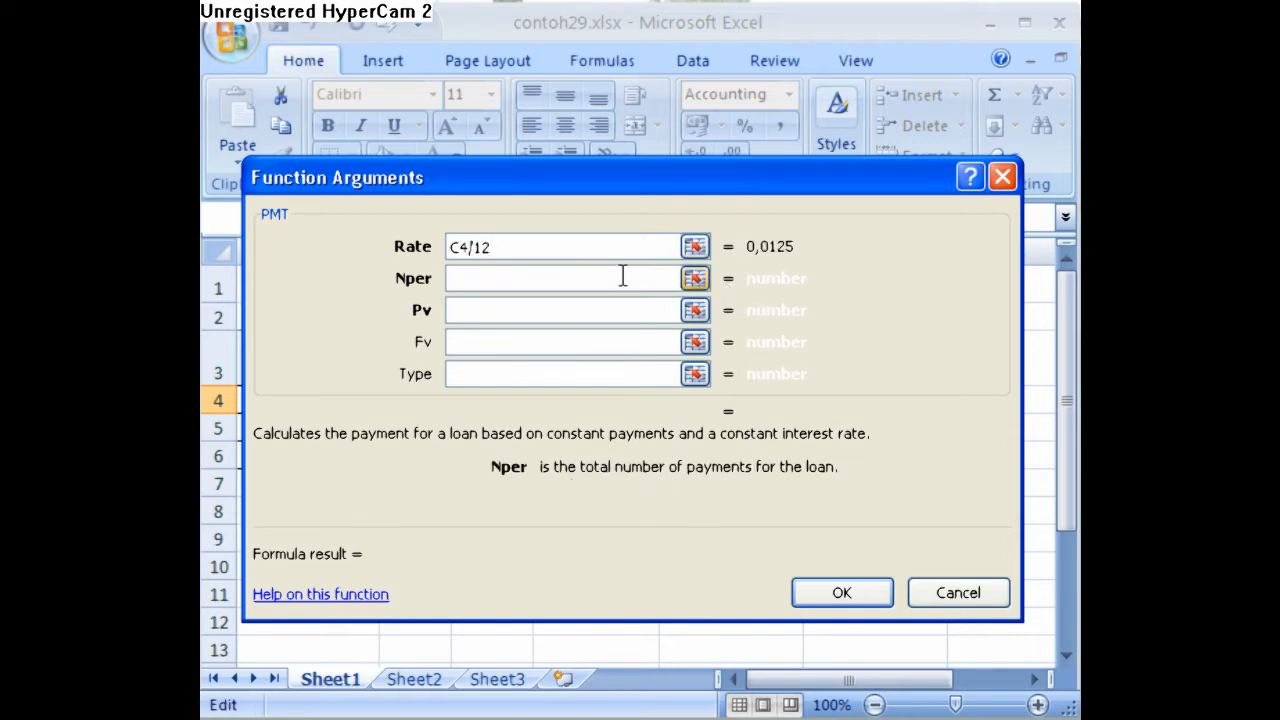
{"action": "left_click", "coordinate": [694, 278]}
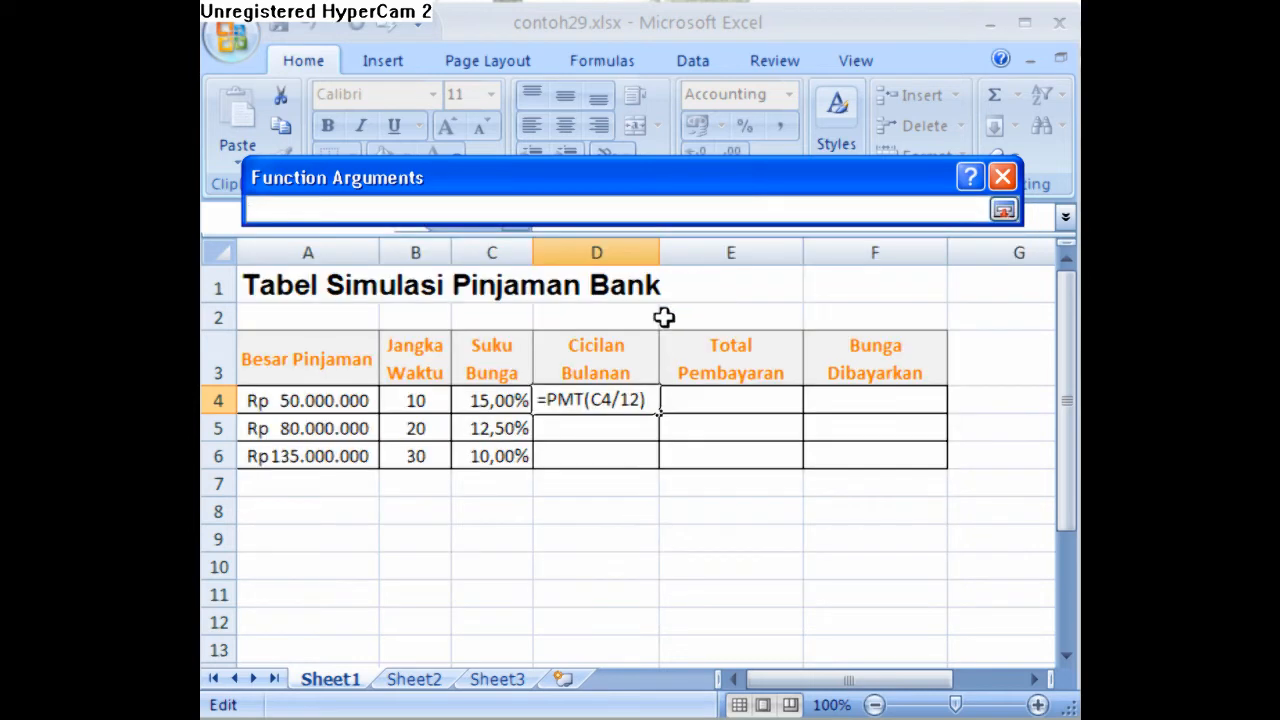
{"action": "left_click", "coordinate": [420, 400]}
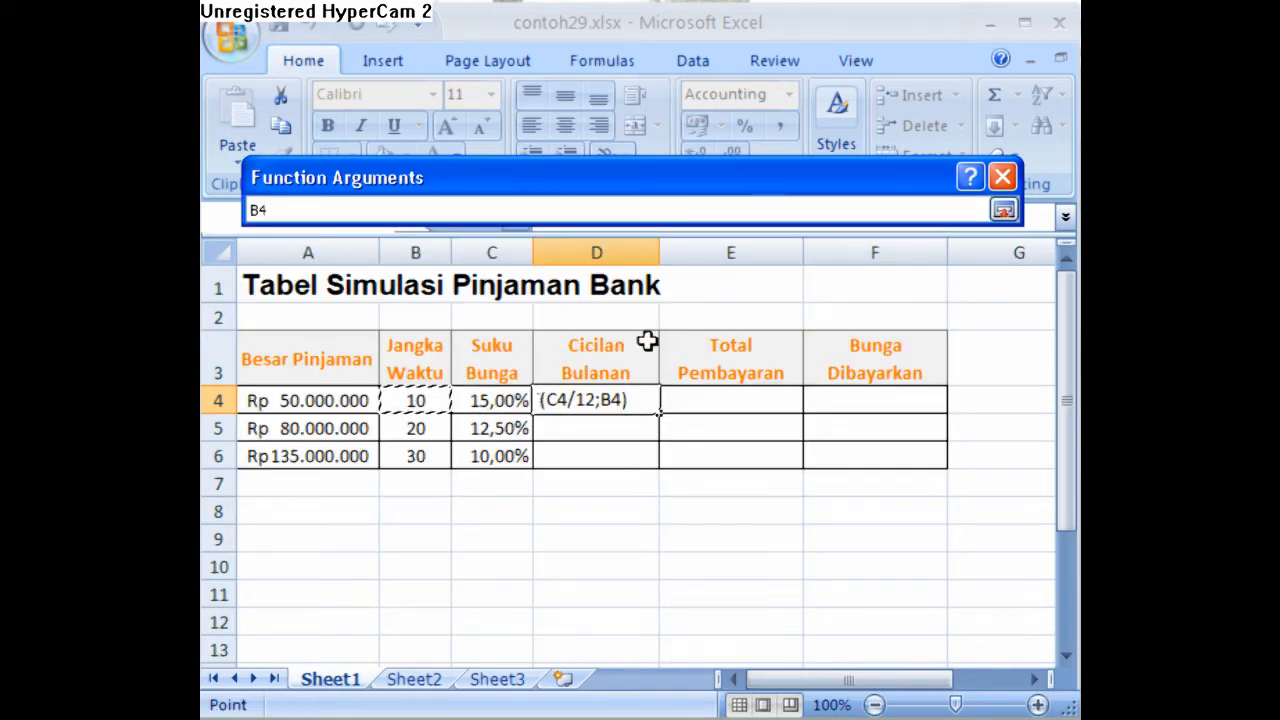
{"action": "left_click", "coordinate": [1003, 210]}
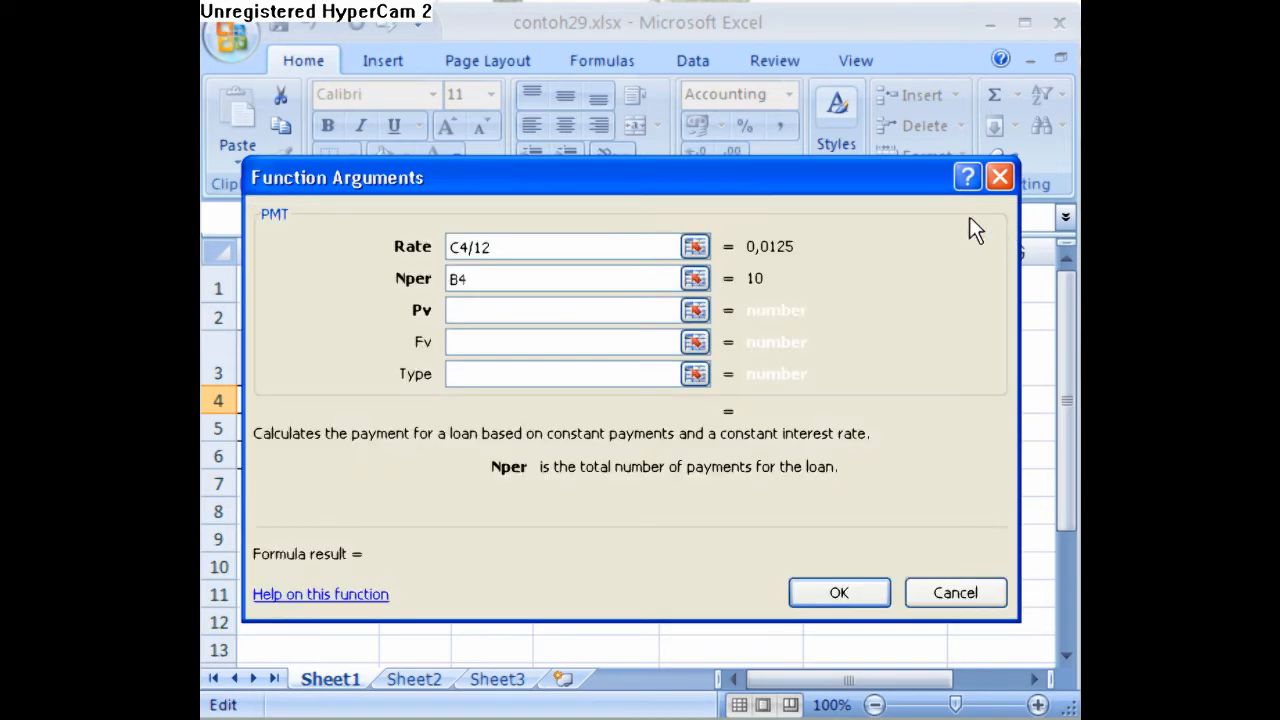
{"action": "type", "text": "*12"}
- Set the PMT Pv argument to the loan amount in A4 and complete the function
{"action": "left_click", "coordinate": [641, 311]}
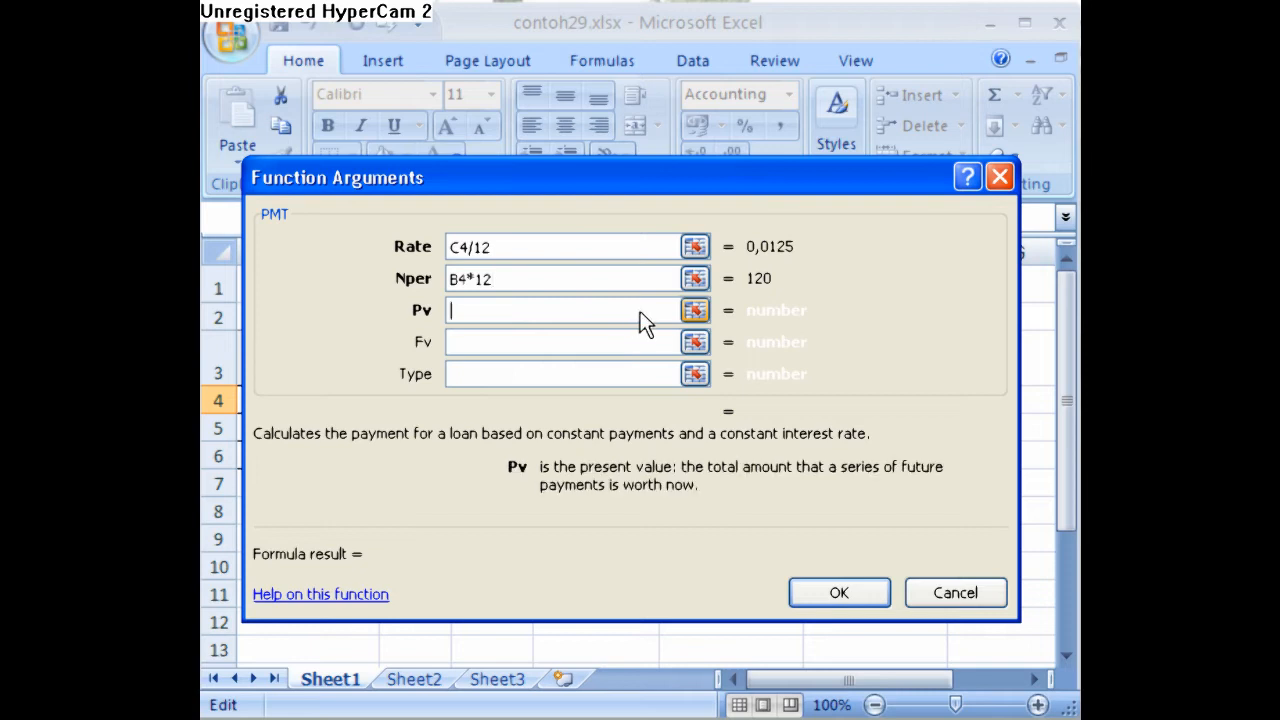
{"action": "left_click", "coordinate": [695, 311]}
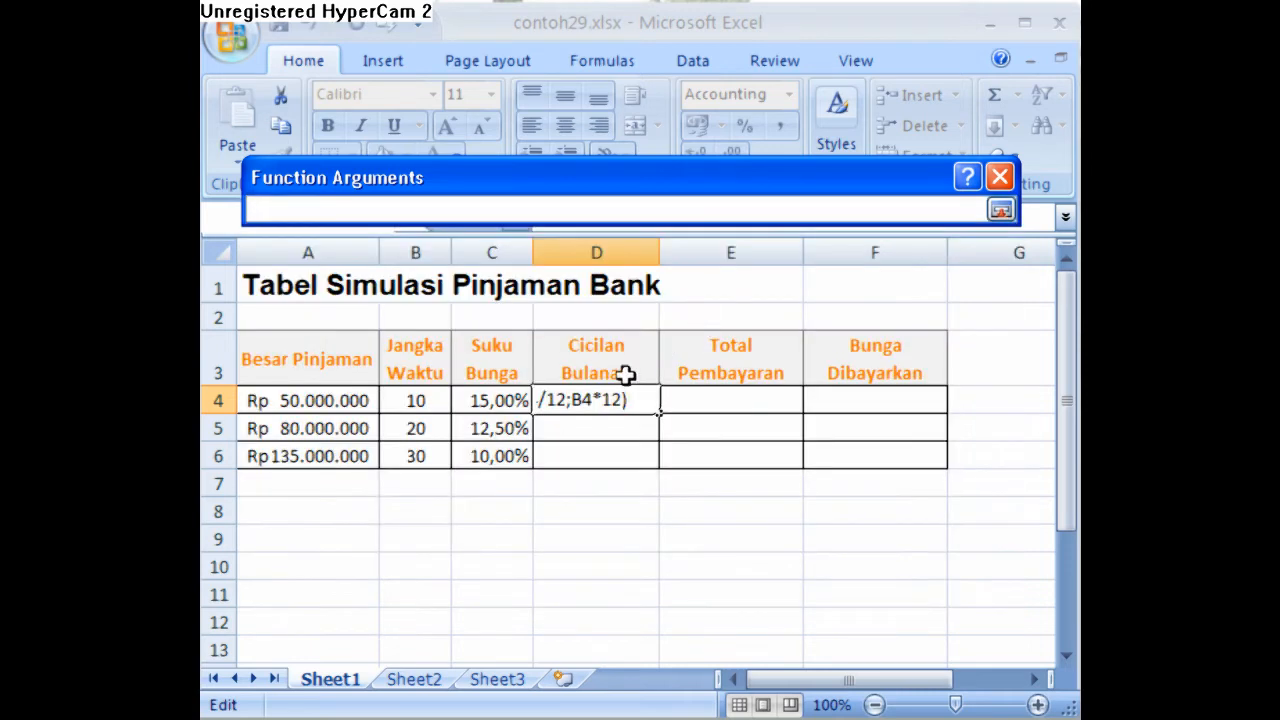
{"action": "left_click", "coordinate": [340, 400]}
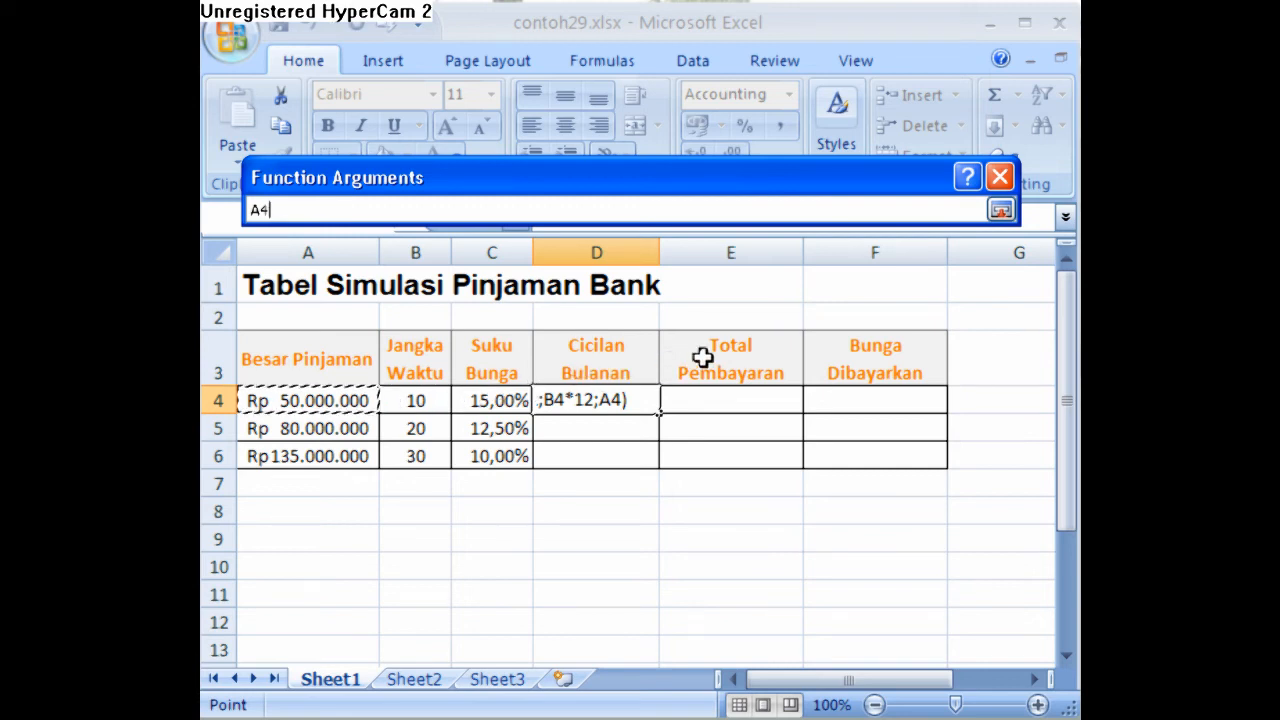
{"action": "left_click", "coordinate": [1001, 211]}
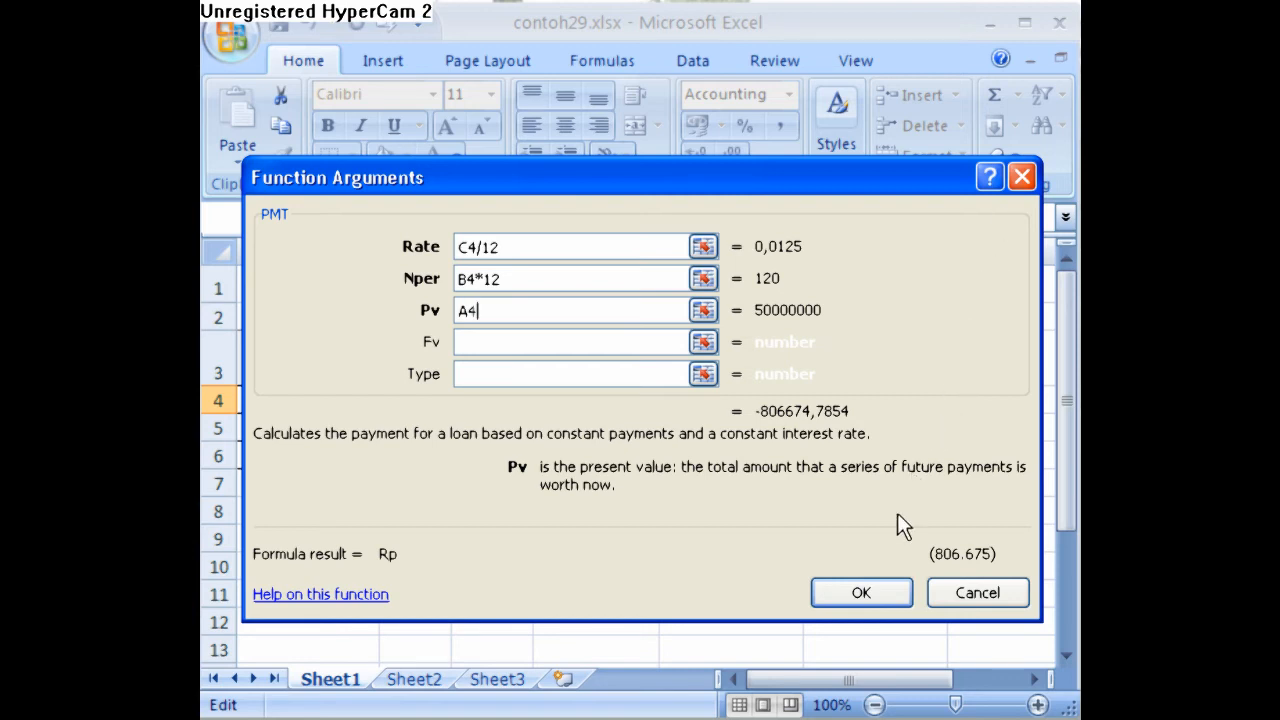
{"action": "left_click", "coordinate": [895, 591]}
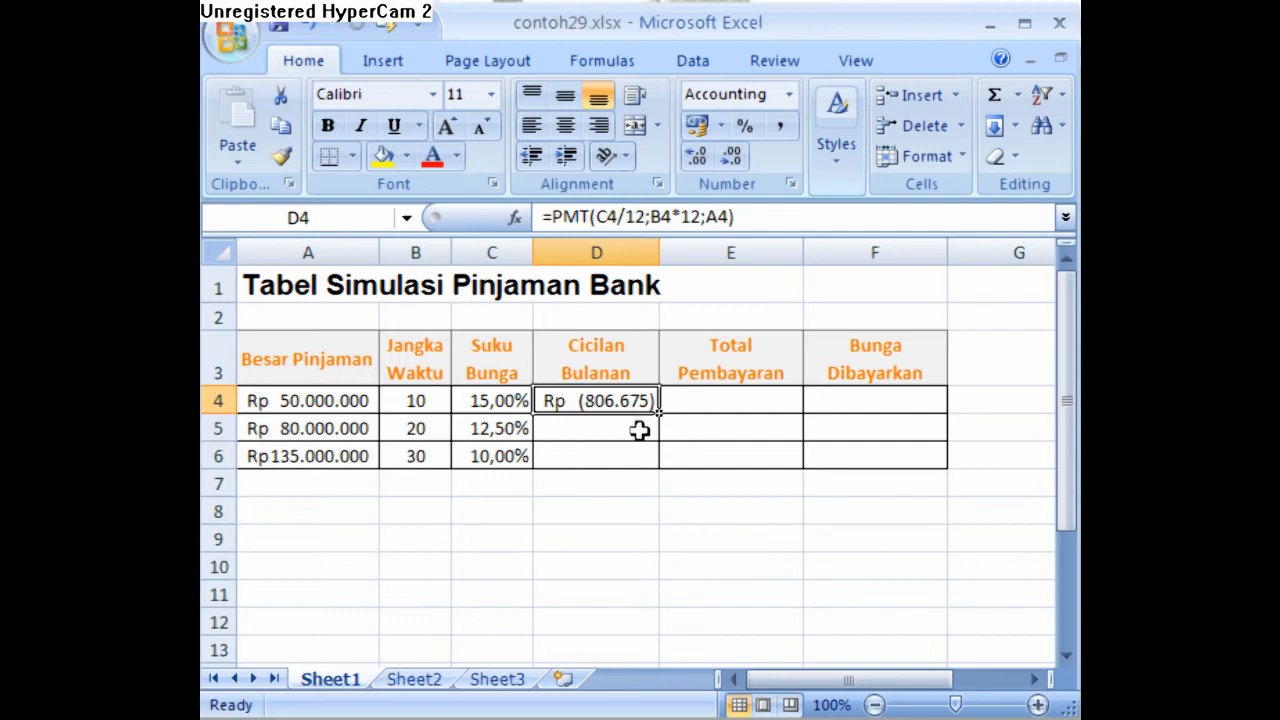
- Put a minus sign before PMT in D4 so the formula reads =-PMT(C4/12;B4*12;A4)
{"action": "key", "text": "F2"}
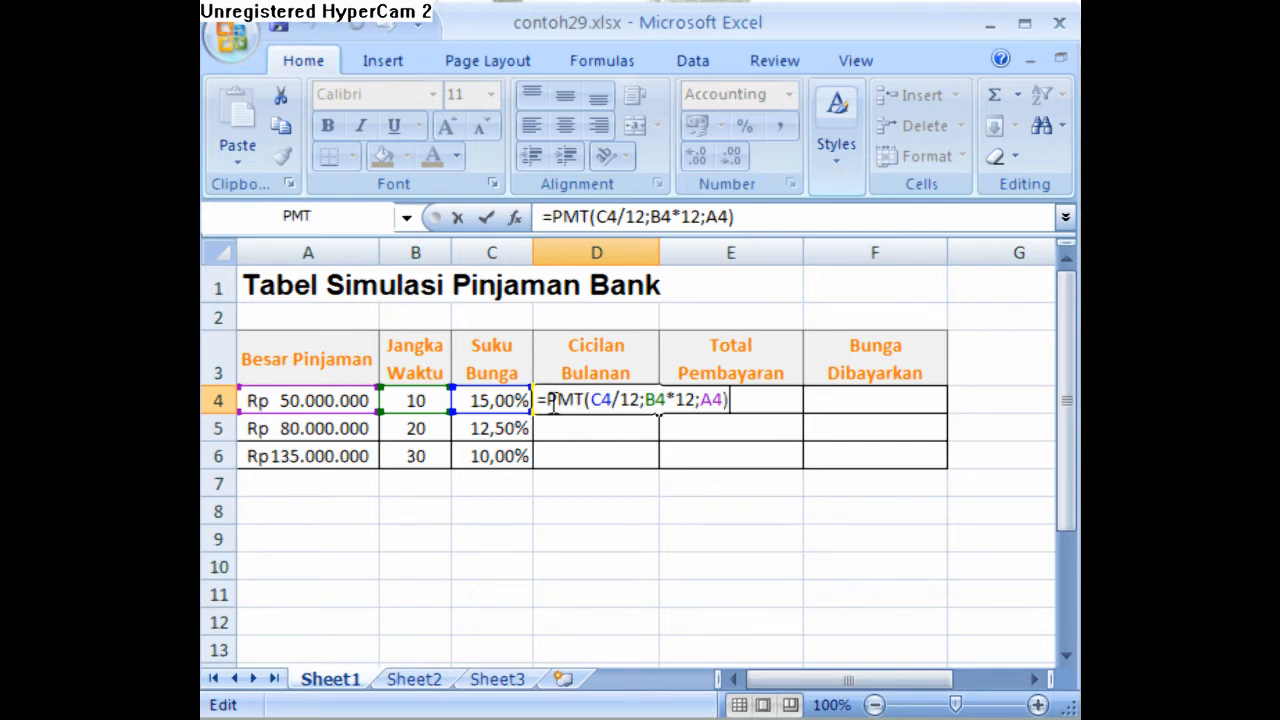
{"action": "left_click", "coordinate": [546, 400]}
{"action": "type", "text": "-"}
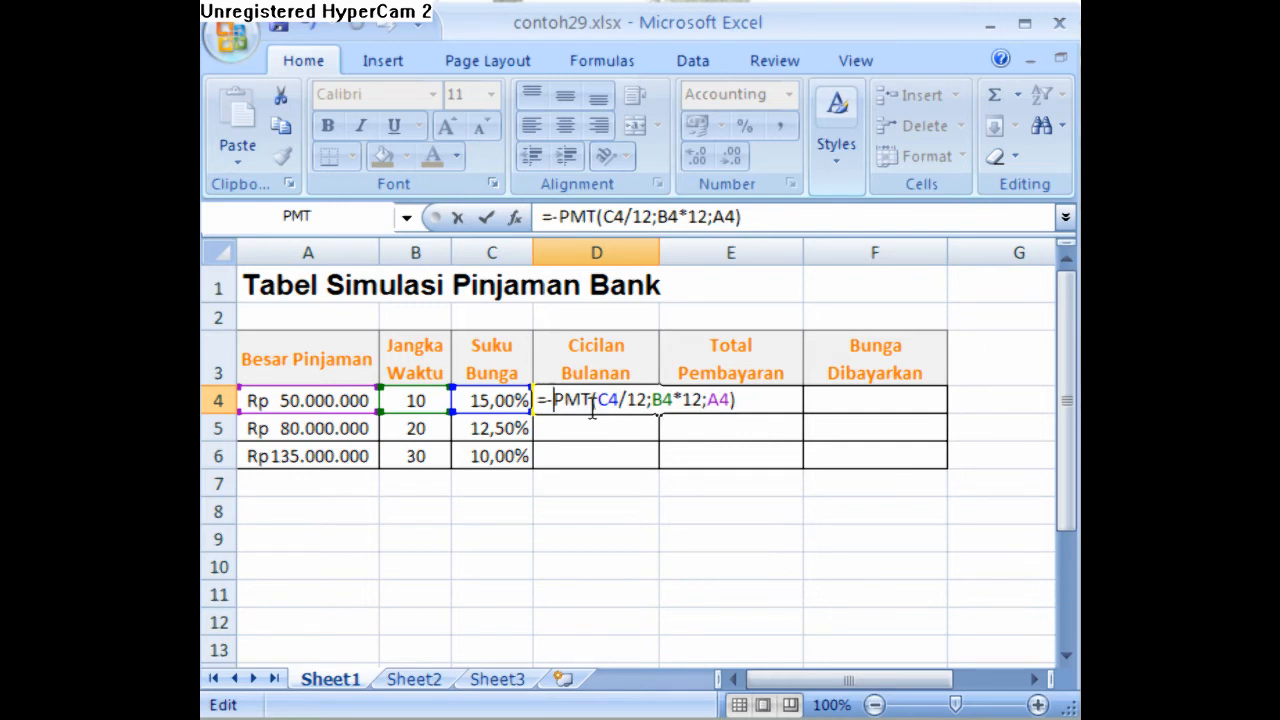
{"action": "key", "text": "Return"}
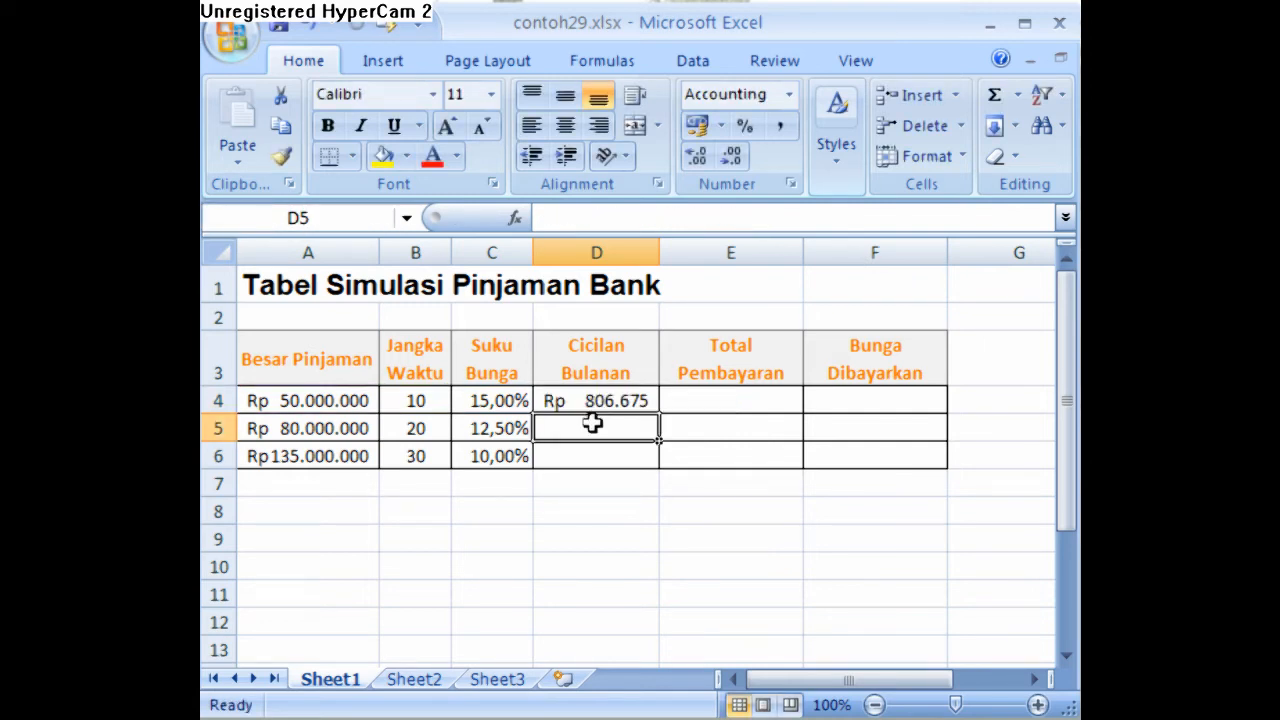
- Copy the monthly instalment formula from D4 into cells D5 and D6
{"action": "left_click", "coordinate": [598, 401]}
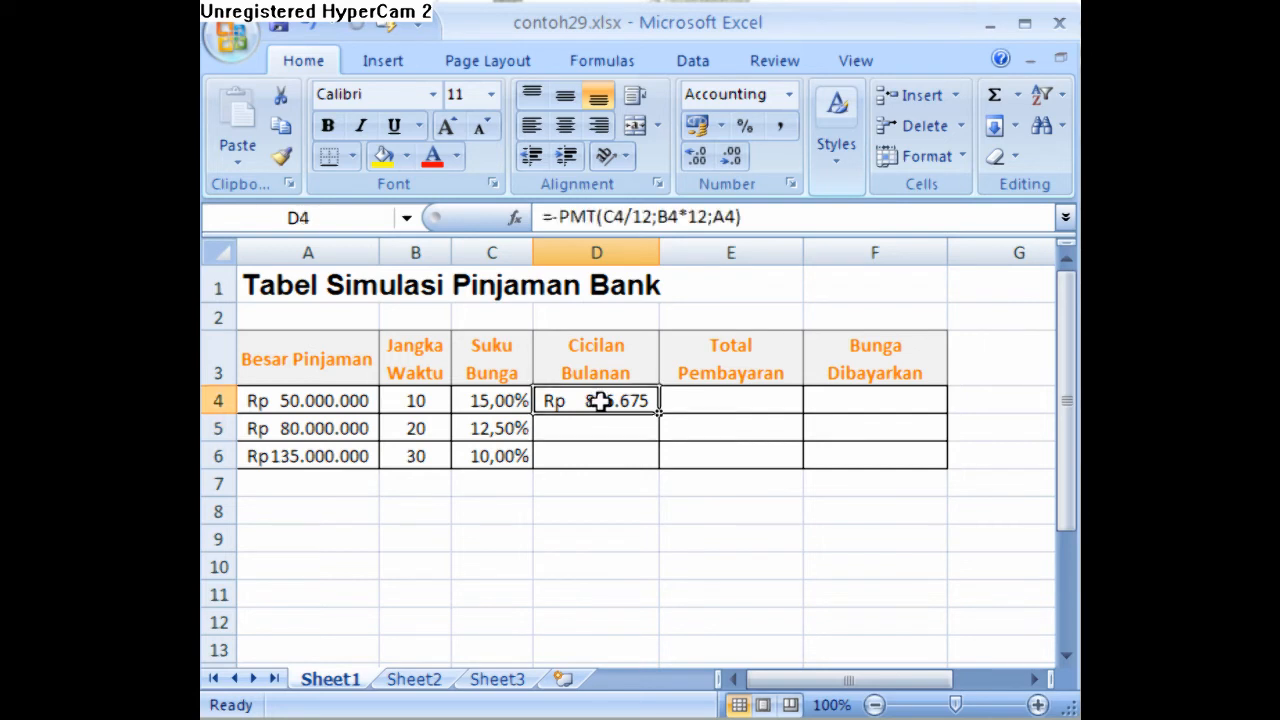
{"action": "right_click", "coordinate": [600, 405]}
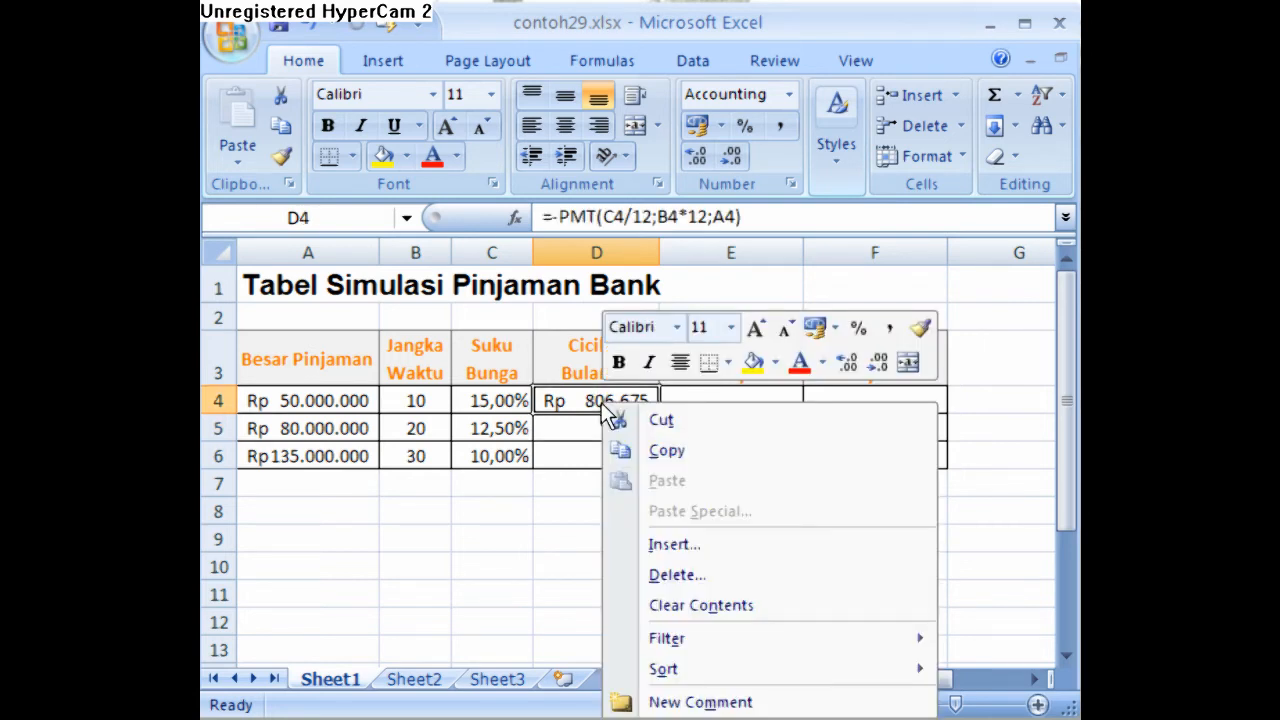
{"action": "left_click", "coordinate": [742, 450]}
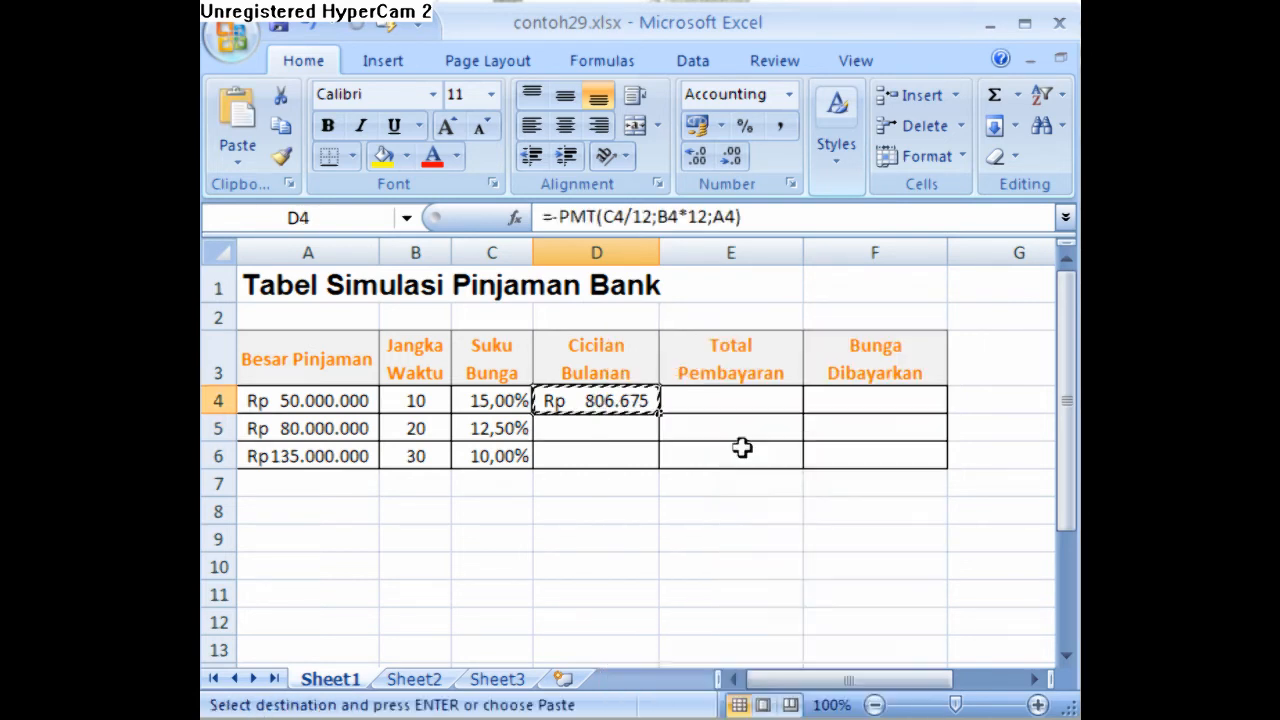
{"action": "left_click_drag", "start_coordinate": [620, 425], "coordinate": [620, 446]}
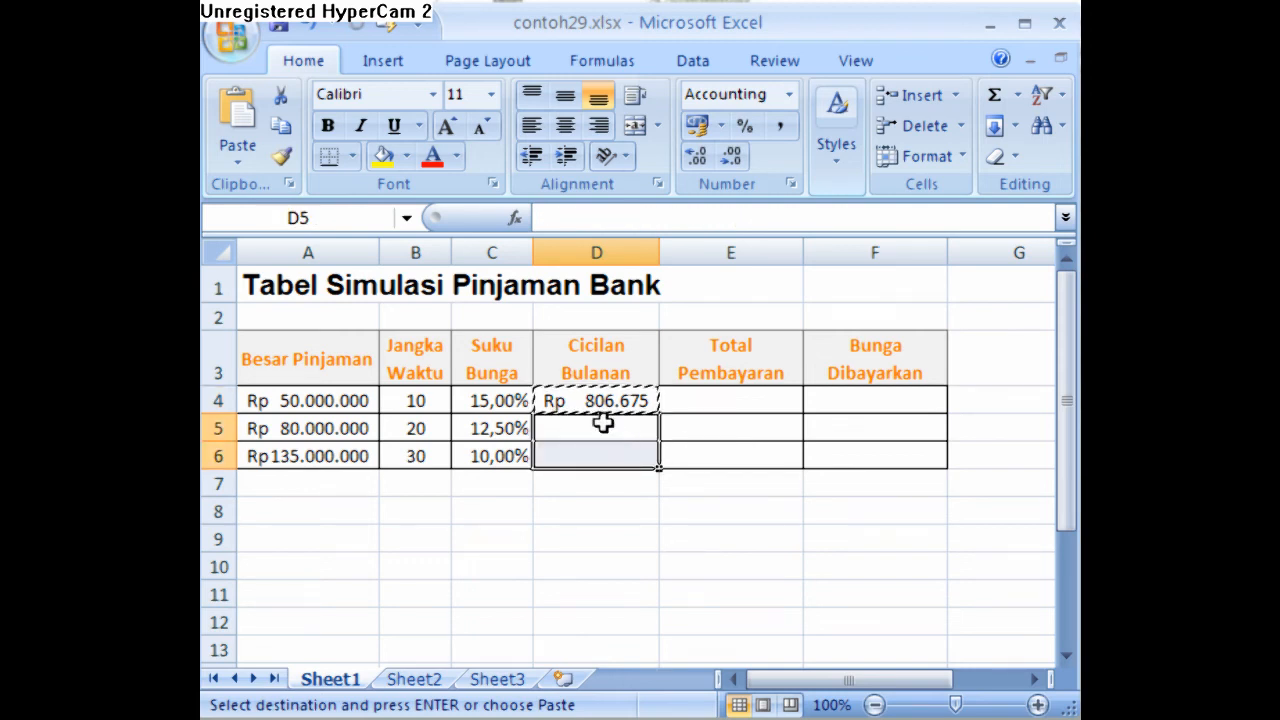
{"action": "right_click", "coordinate": [607, 428]}
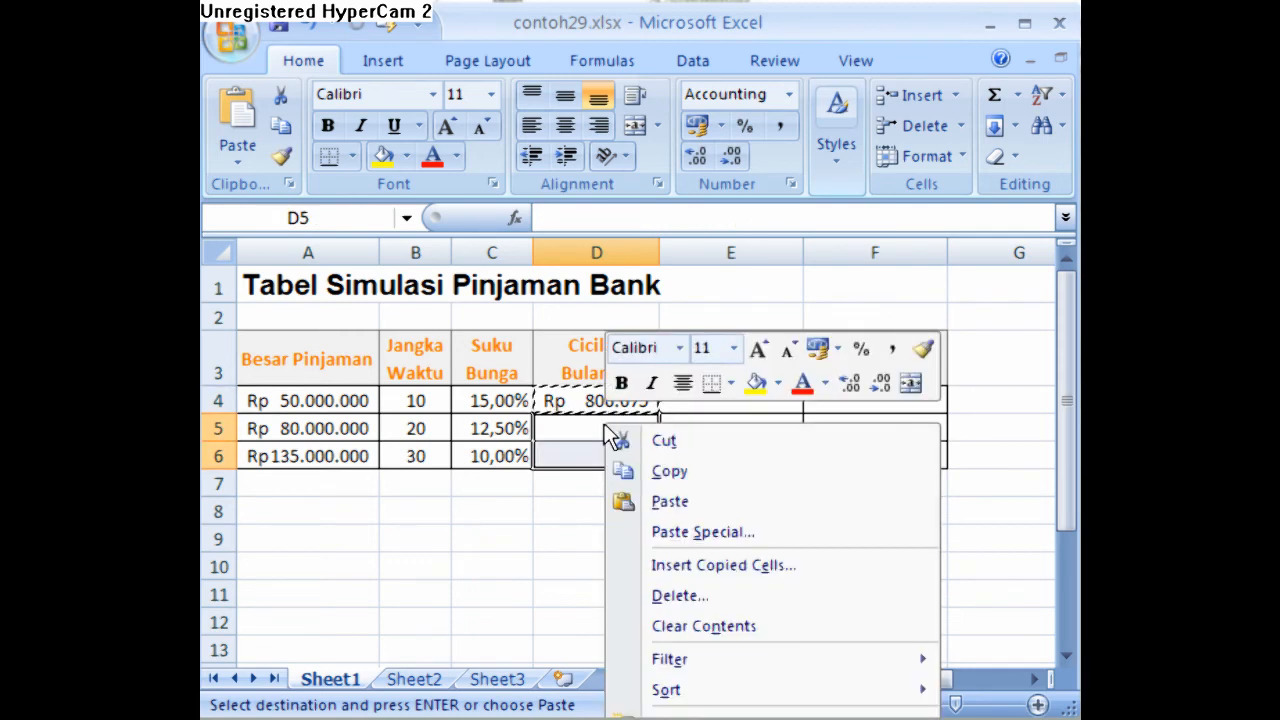
{"action": "left_click", "coordinate": [723, 501]}
{"action": "key", "text": "Escape"}
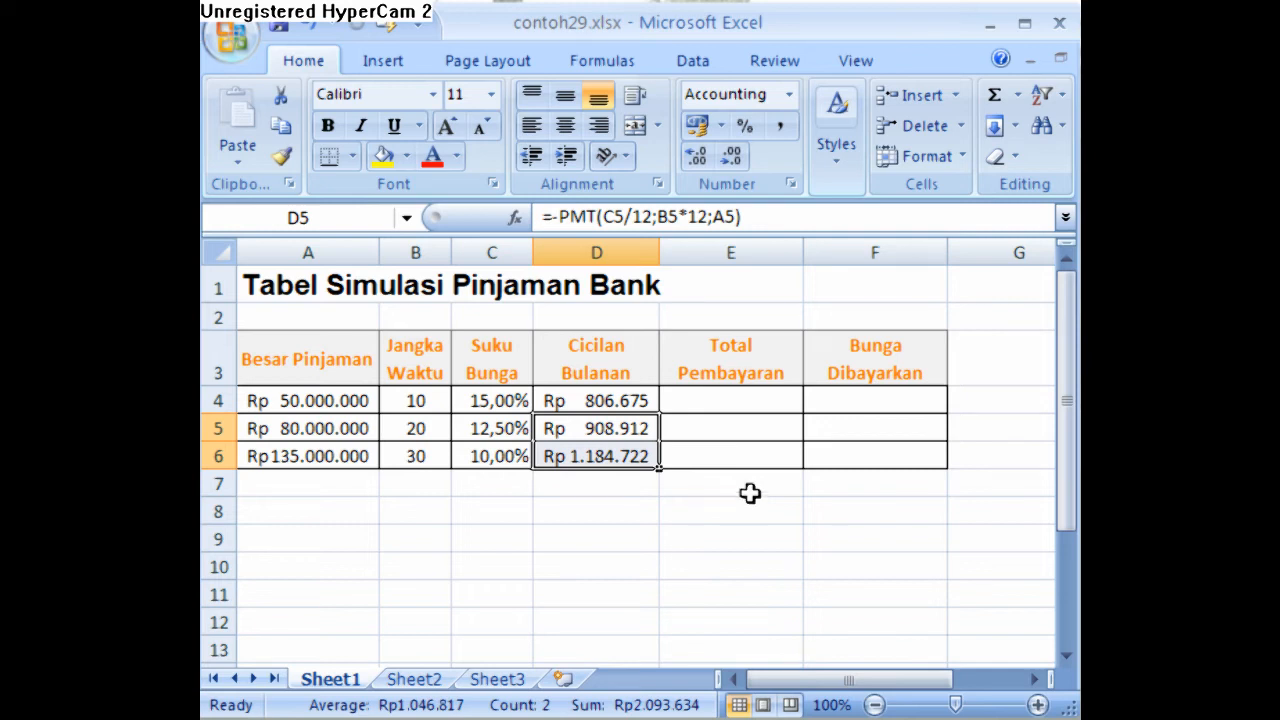
- Enter the formula =B4*D4*12 in cell E4 to calculate the first loan's Total Pembayaran
{"action": "left_click", "coordinate": [722, 399]}
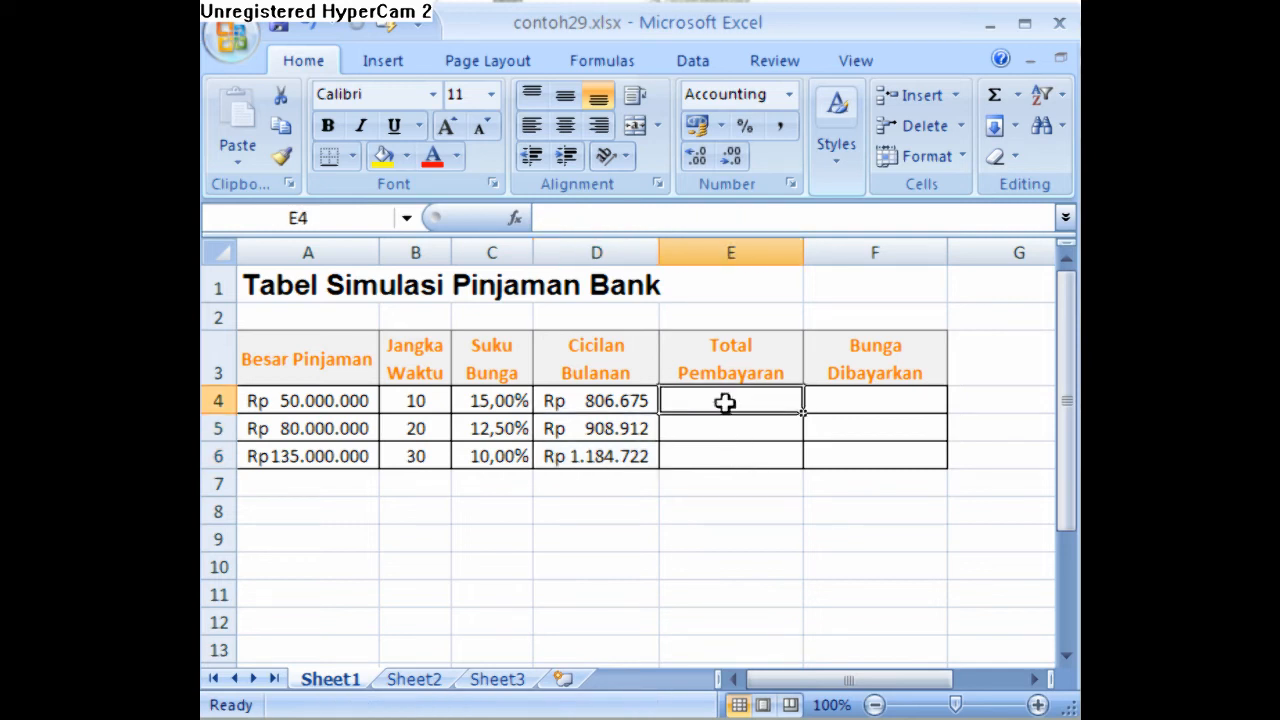
{"action": "type", "text": "="}
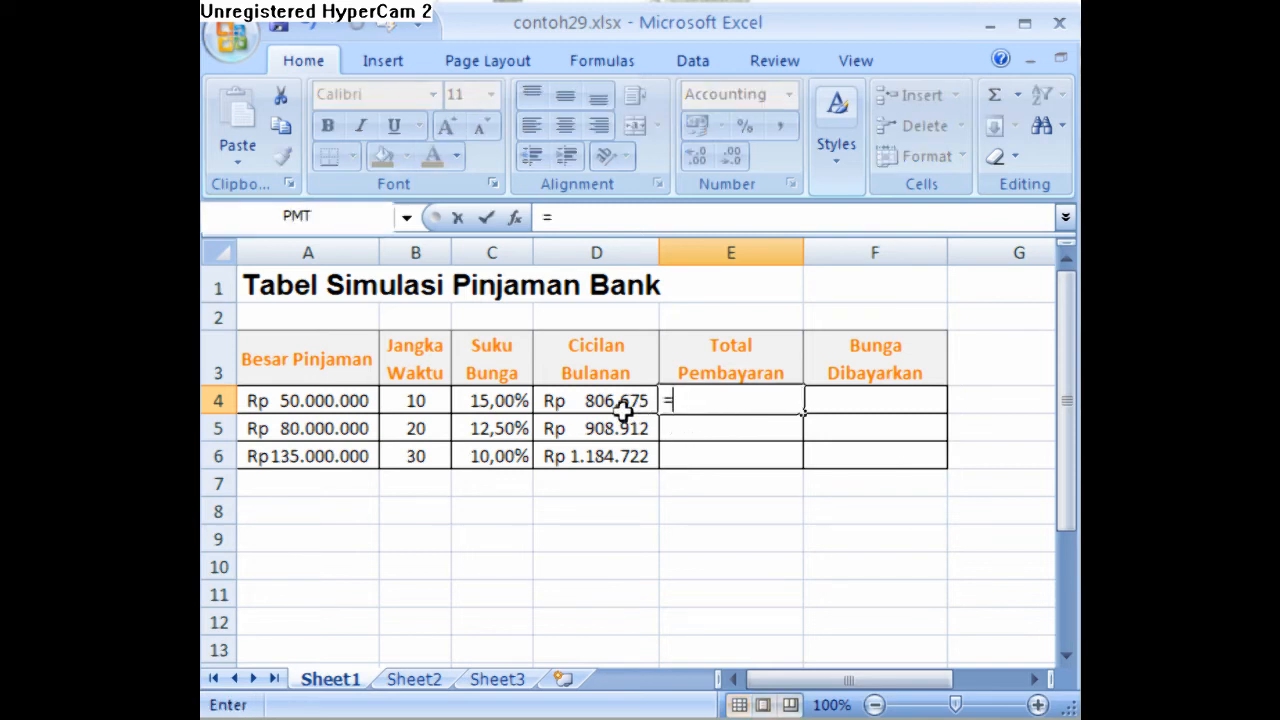
{"action": "left_click", "coordinate": [426, 402]}
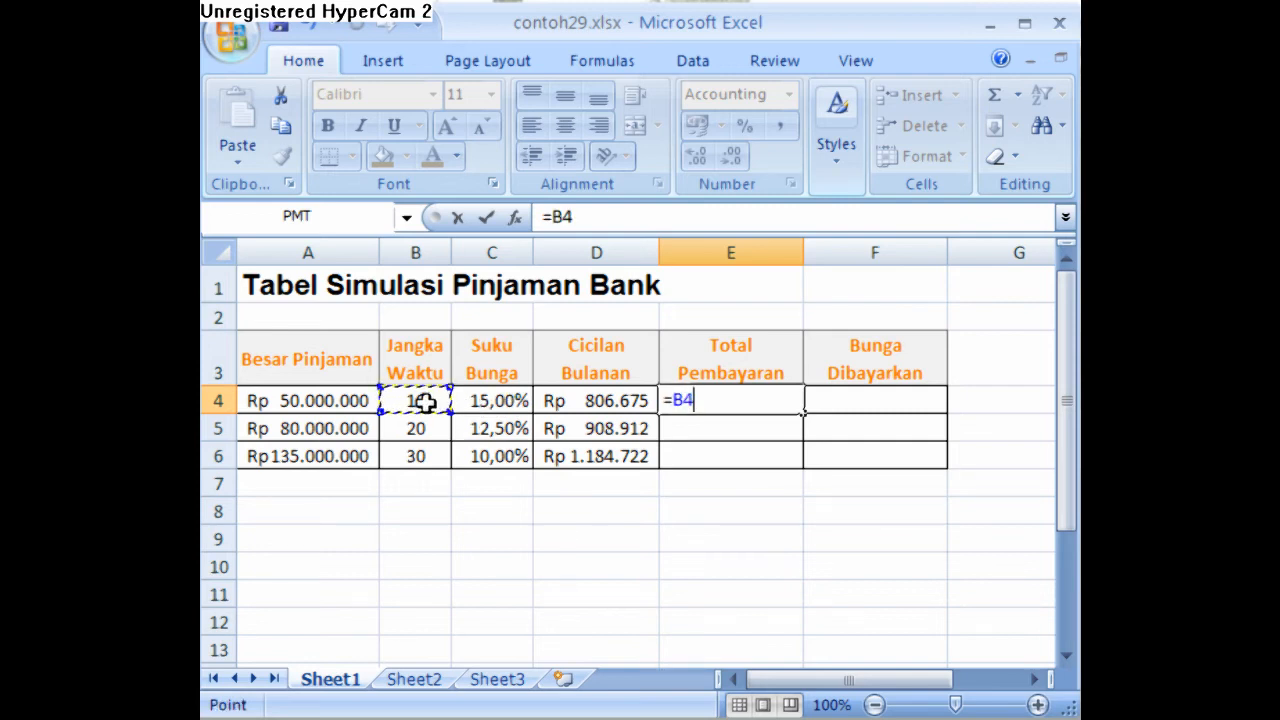
{"action": "type", "text": "*"}
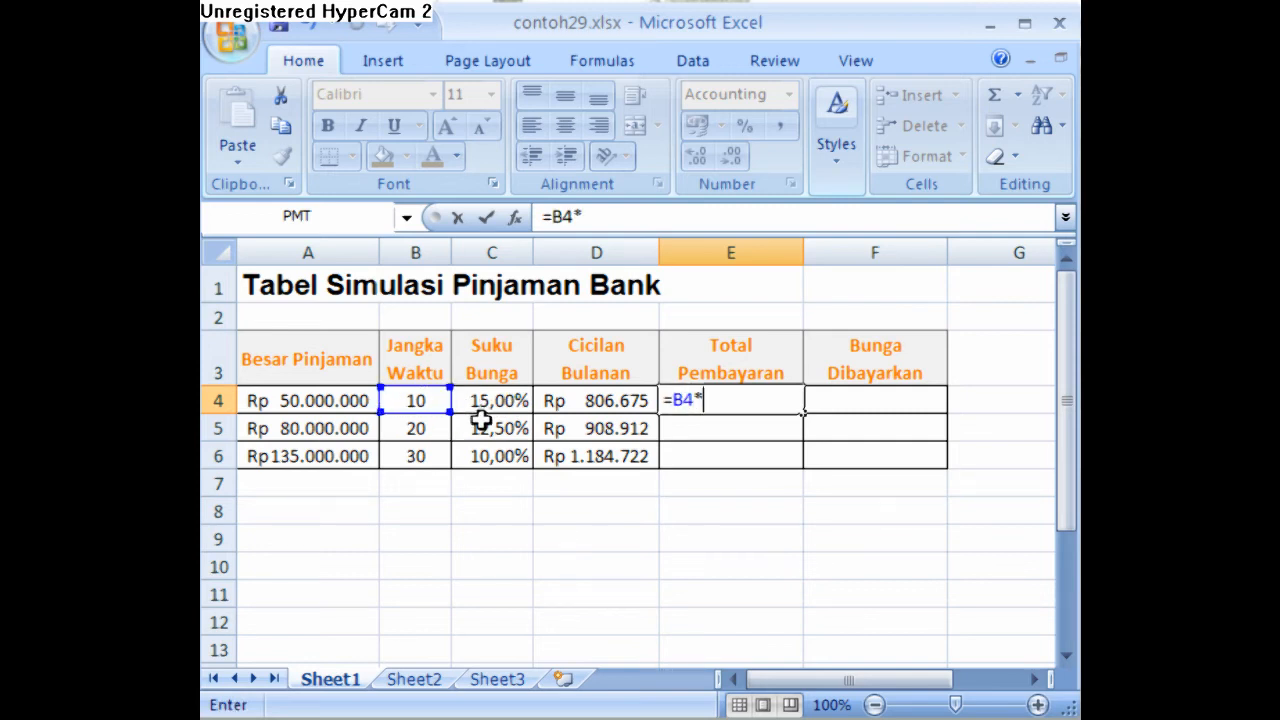
{"action": "left_click", "coordinate": [565, 400]}
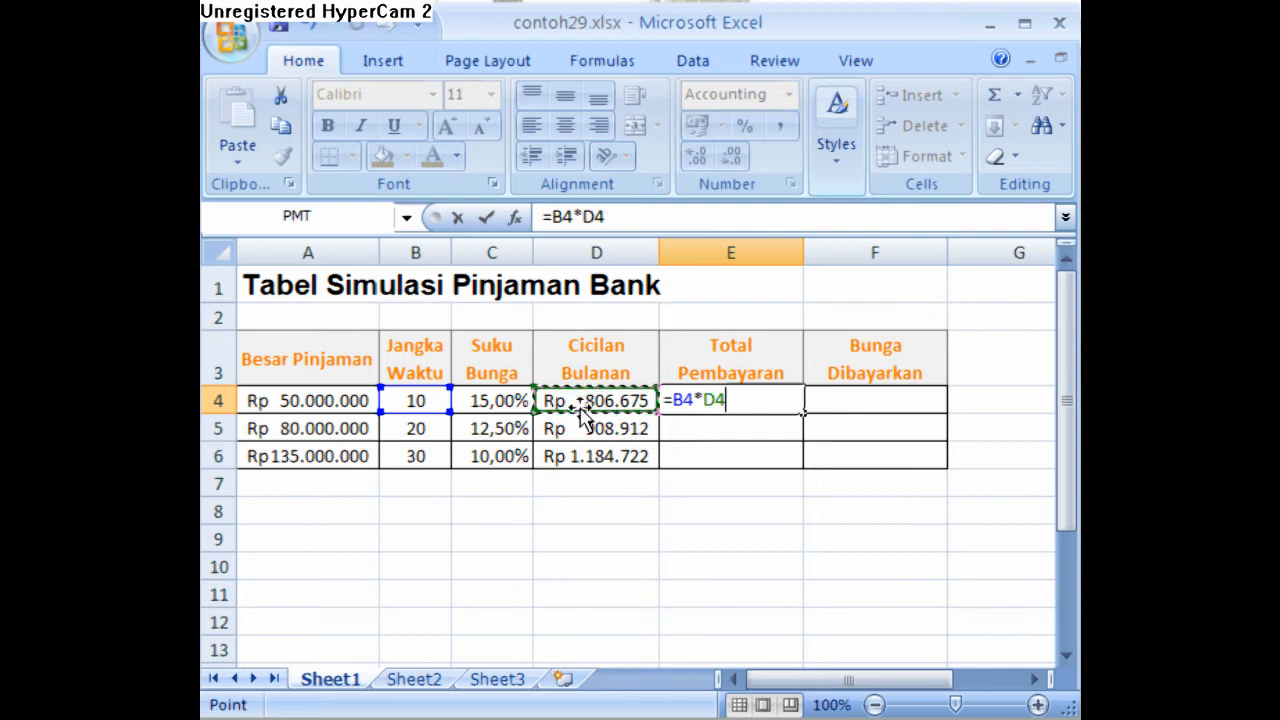
{"action": "type", "text": "*"}
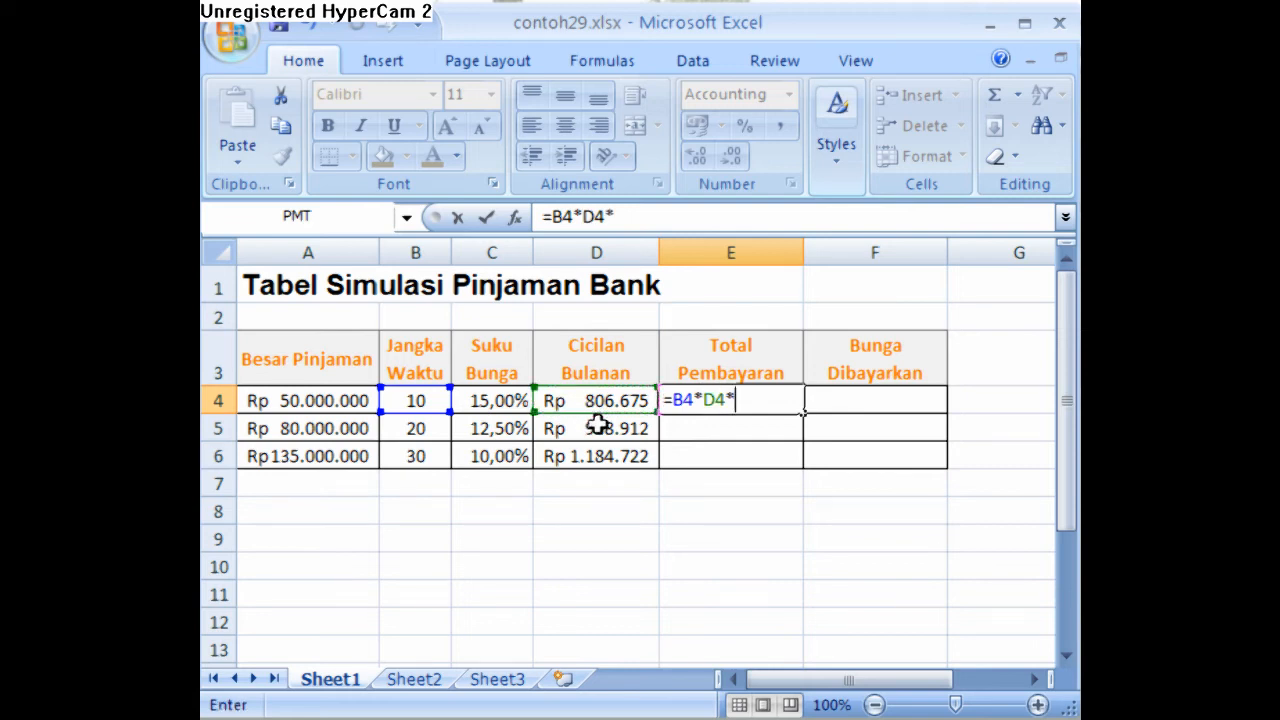
{"action": "type", "text": "12"}
{"action": "key", "text": "Return"}
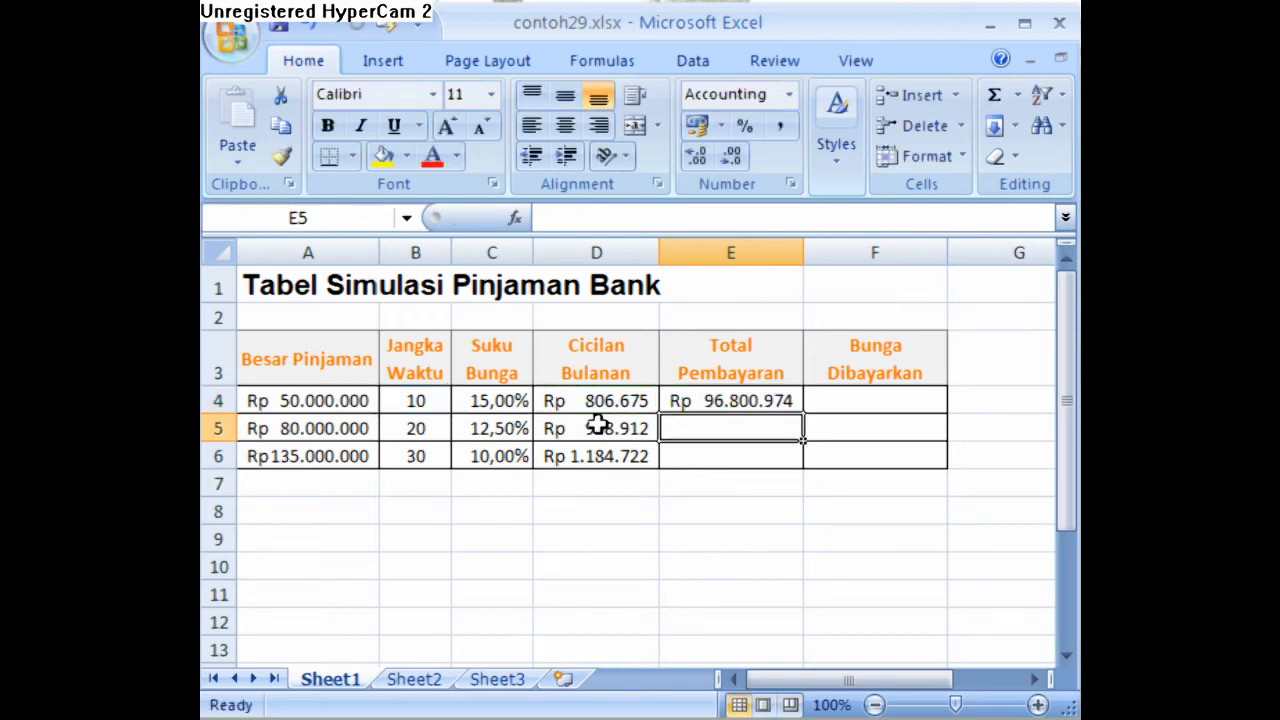
- Copy the Total Pembayaran formula from E4 into cells E5 and E6
{"action": "left_click", "coordinate": [735, 401]}
{"action": "right_click", "coordinate": [735, 401]}
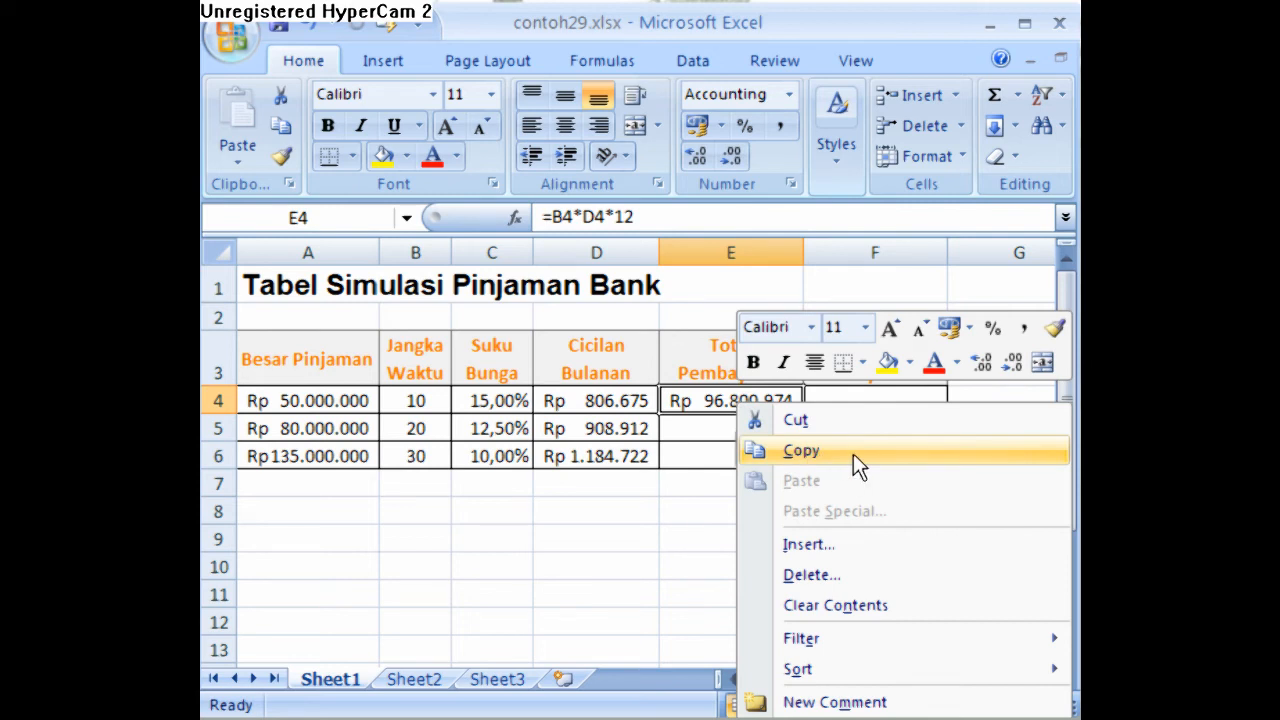
{"action": "left_click", "coordinate": [853, 453]}
{"action": "left_click", "coordinate": [766, 427]}
{"action": "left_click_drag", "start_coordinate": [766, 427], "coordinate": [760, 450]}
{"action": "right_click", "coordinate": [738, 427]}
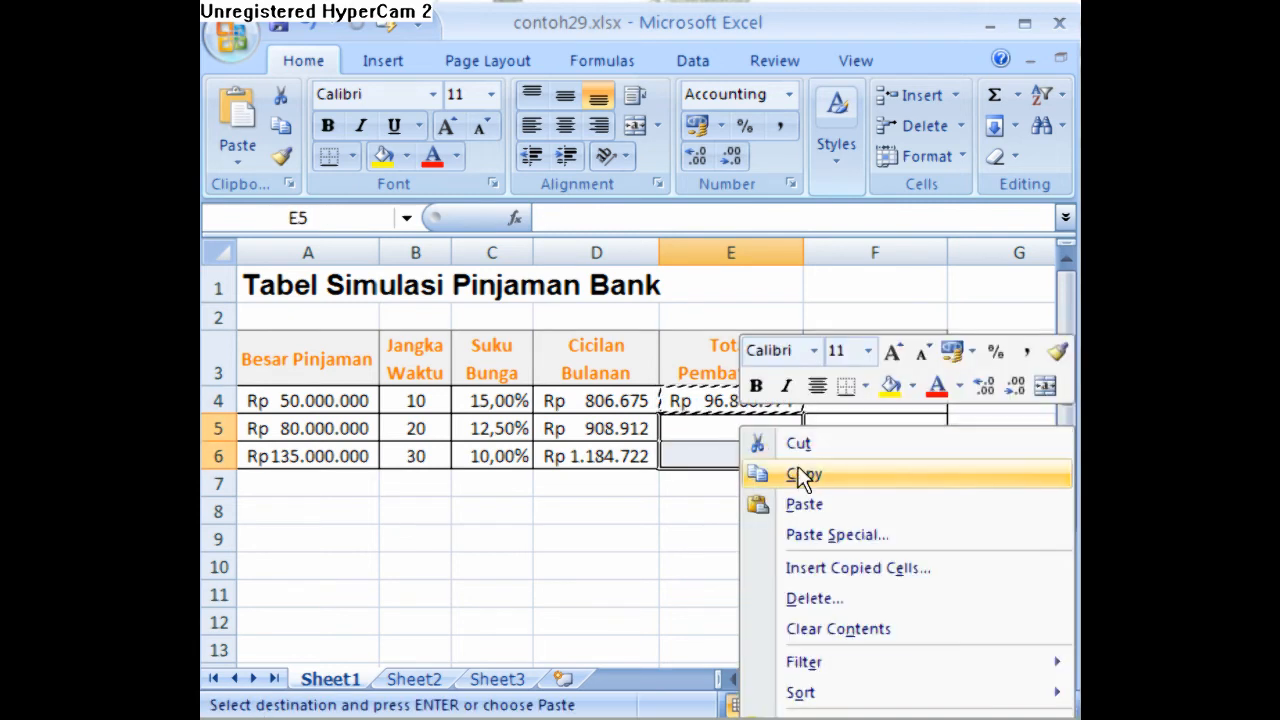
{"action": "left_click", "coordinate": [856, 497]}
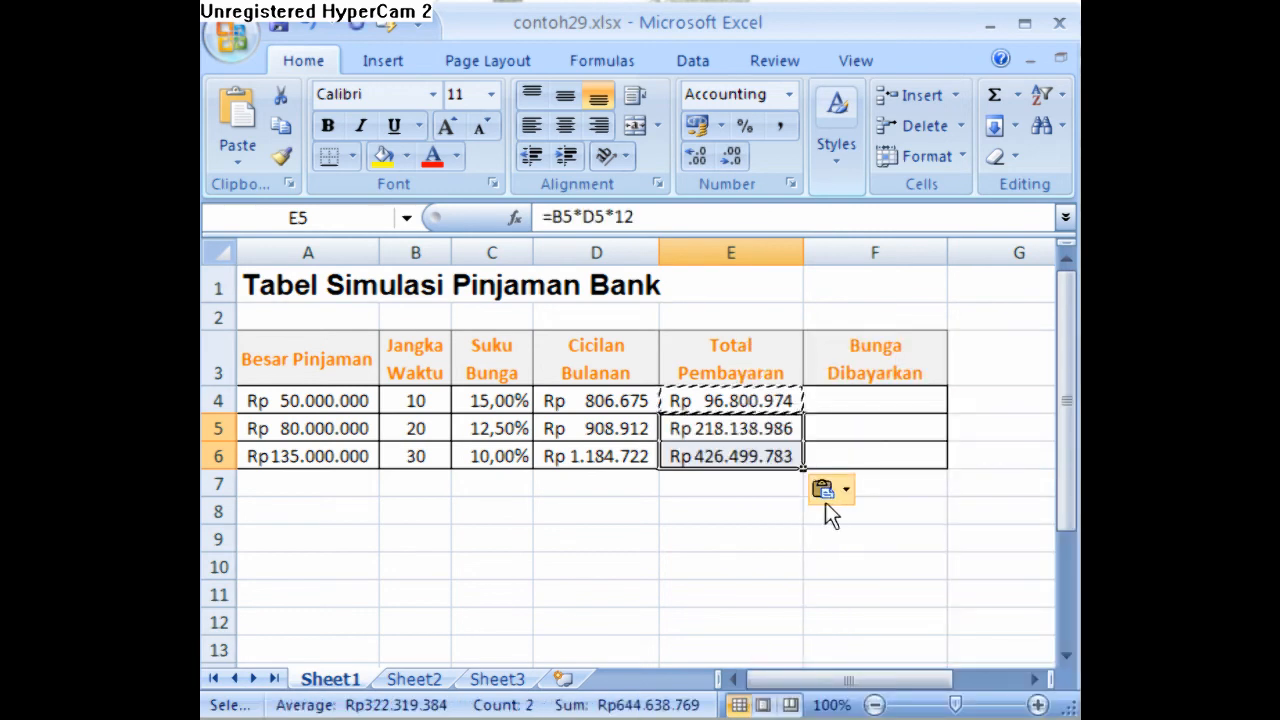
{"action": "key", "text": "Escape"}
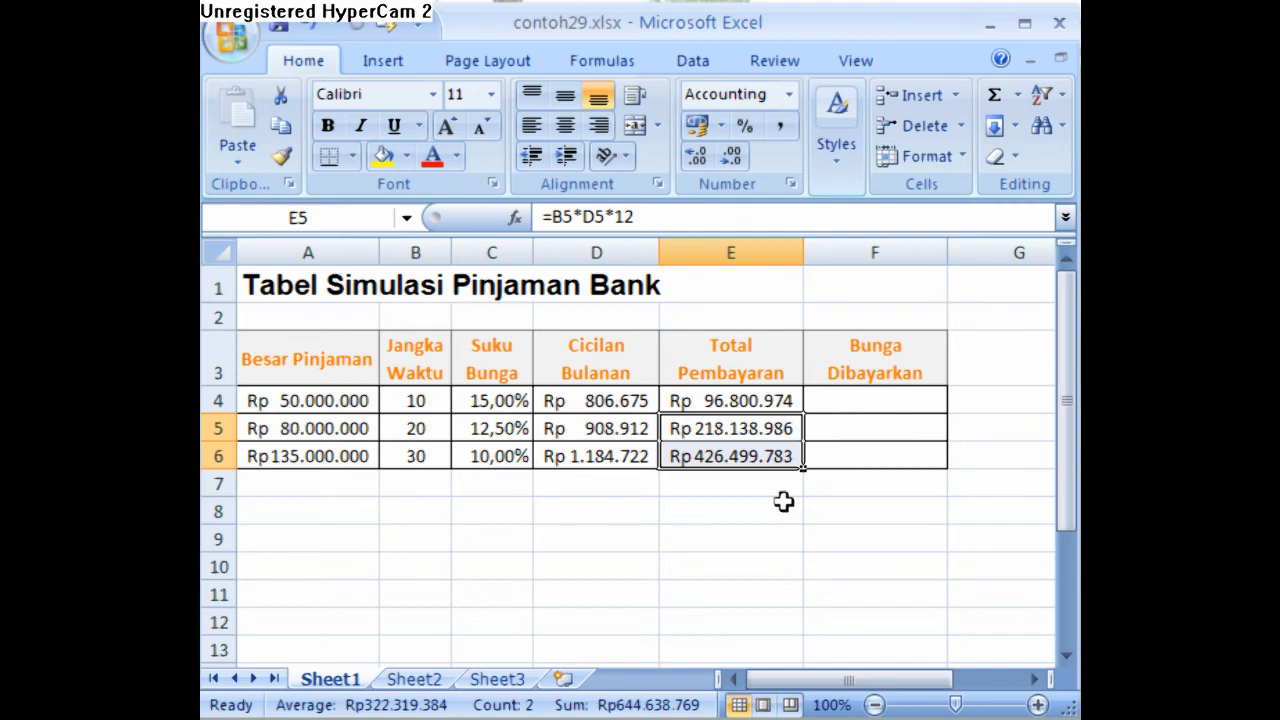
- Enter the formula =E4-A4 in cell F4 to calculate the first loan's Bunga Dibayarkan
{"action": "left_click", "coordinate": [848, 400]}
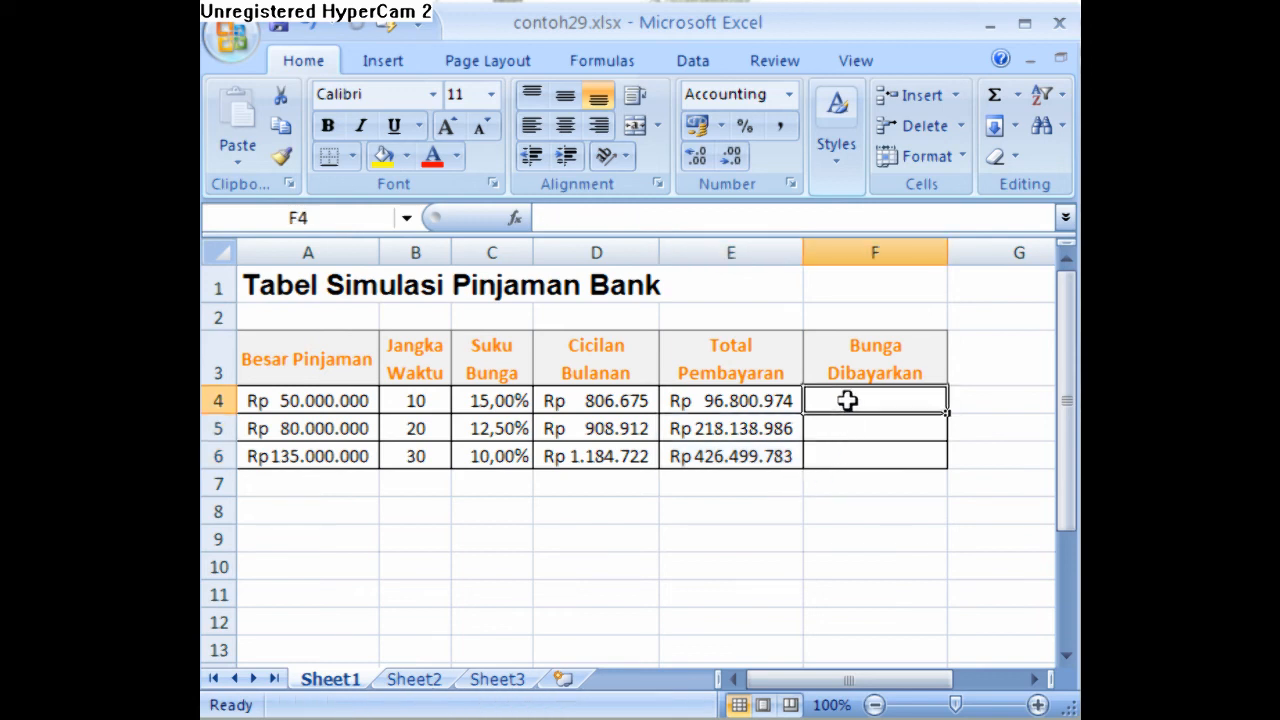
{"action": "type", "text": "="}
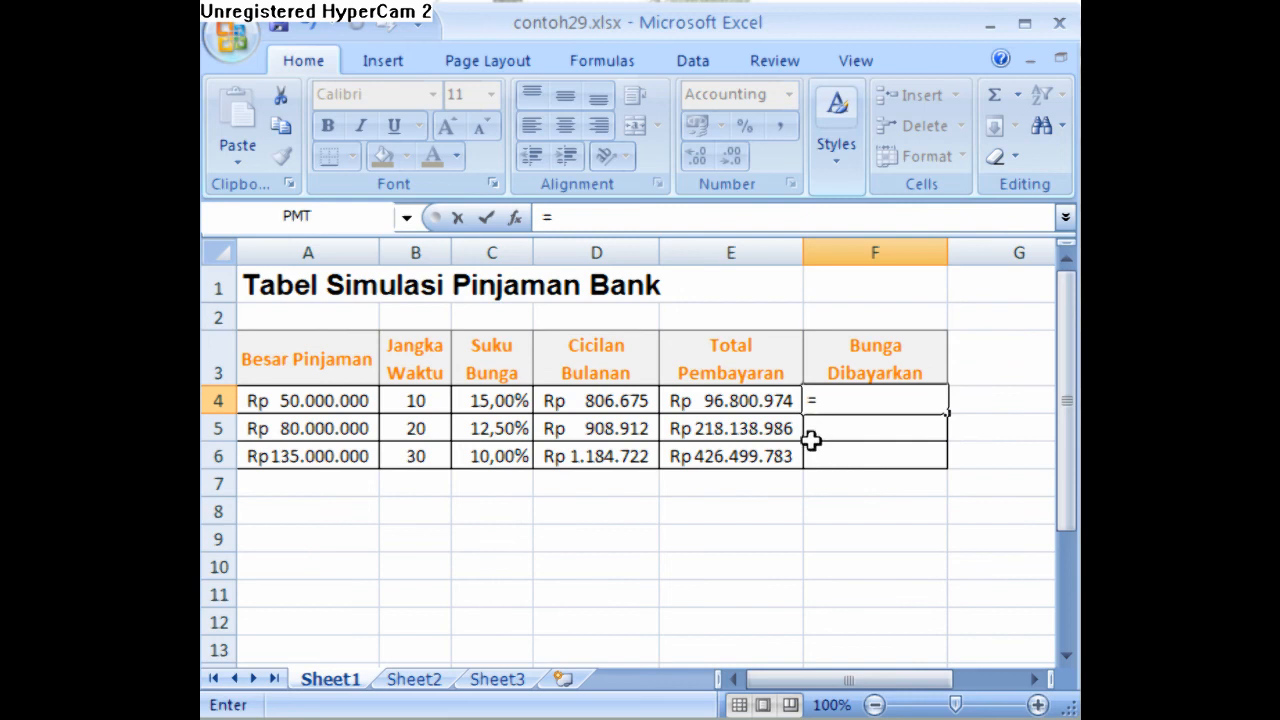
{"action": "left_click", "coordinate": [752, 402]}
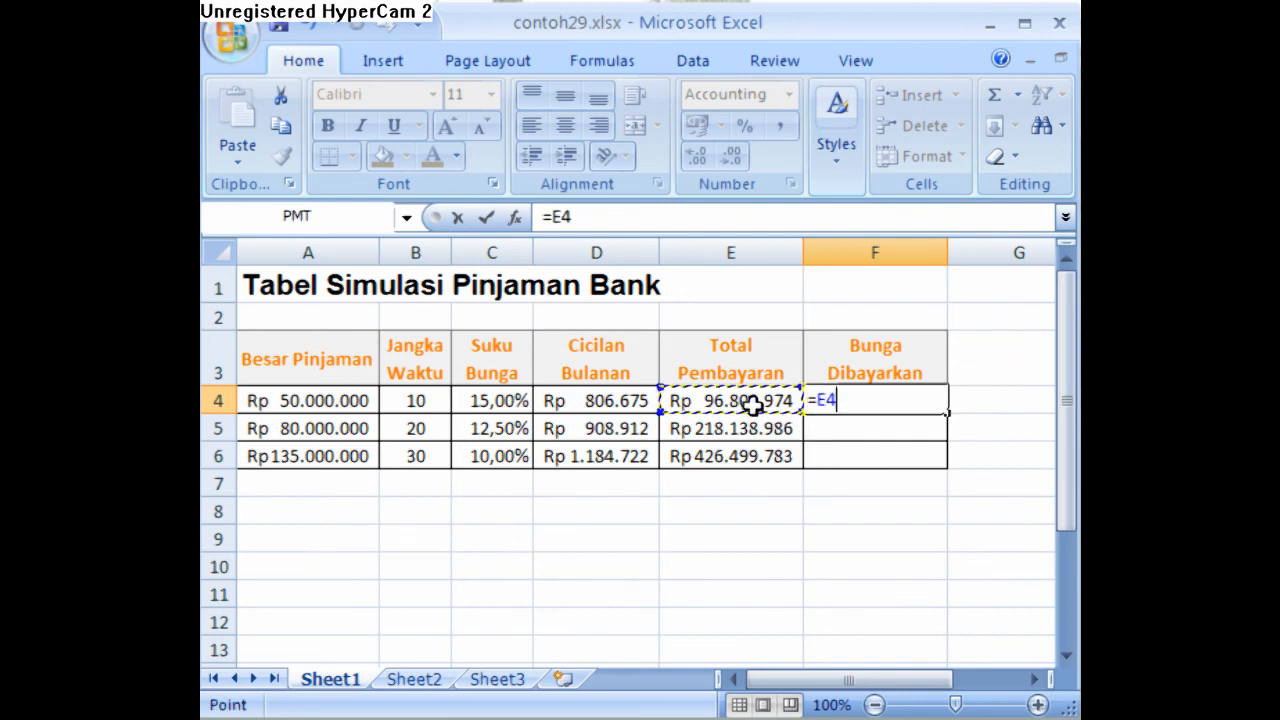
{"action": "type", "text": "-"}
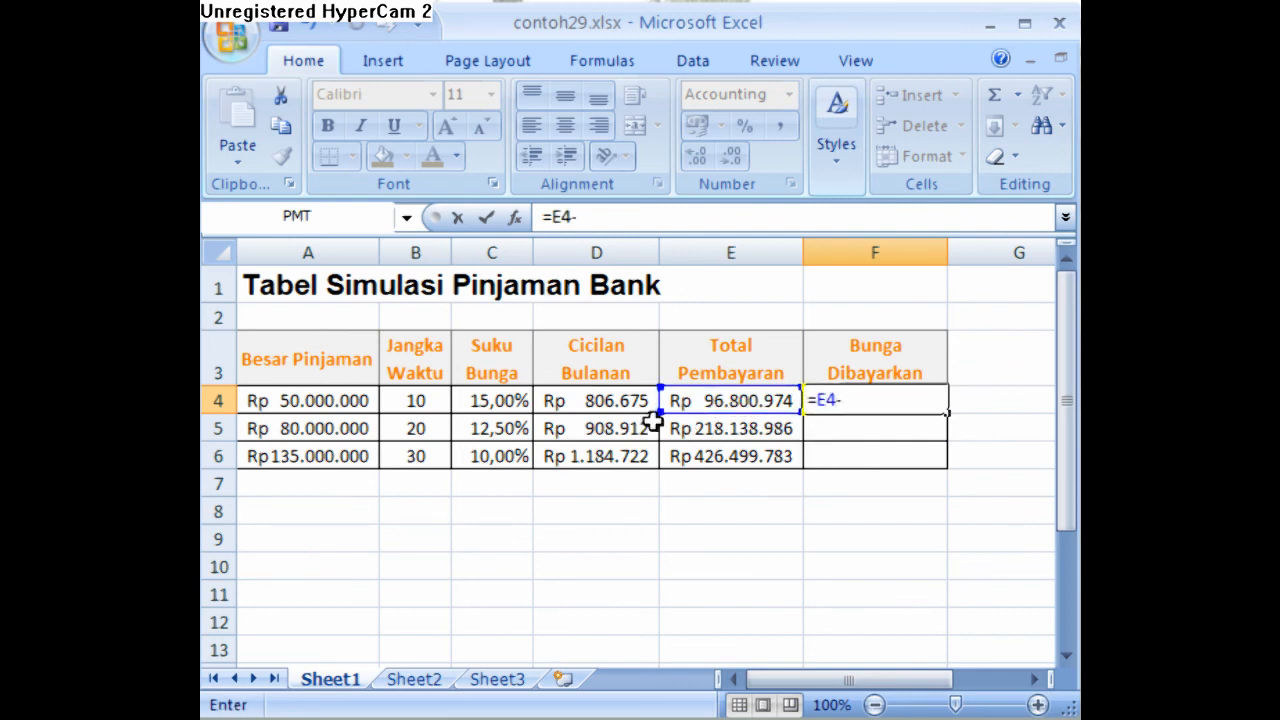
{"action": "left_click", "coordinate": [345, 400]}
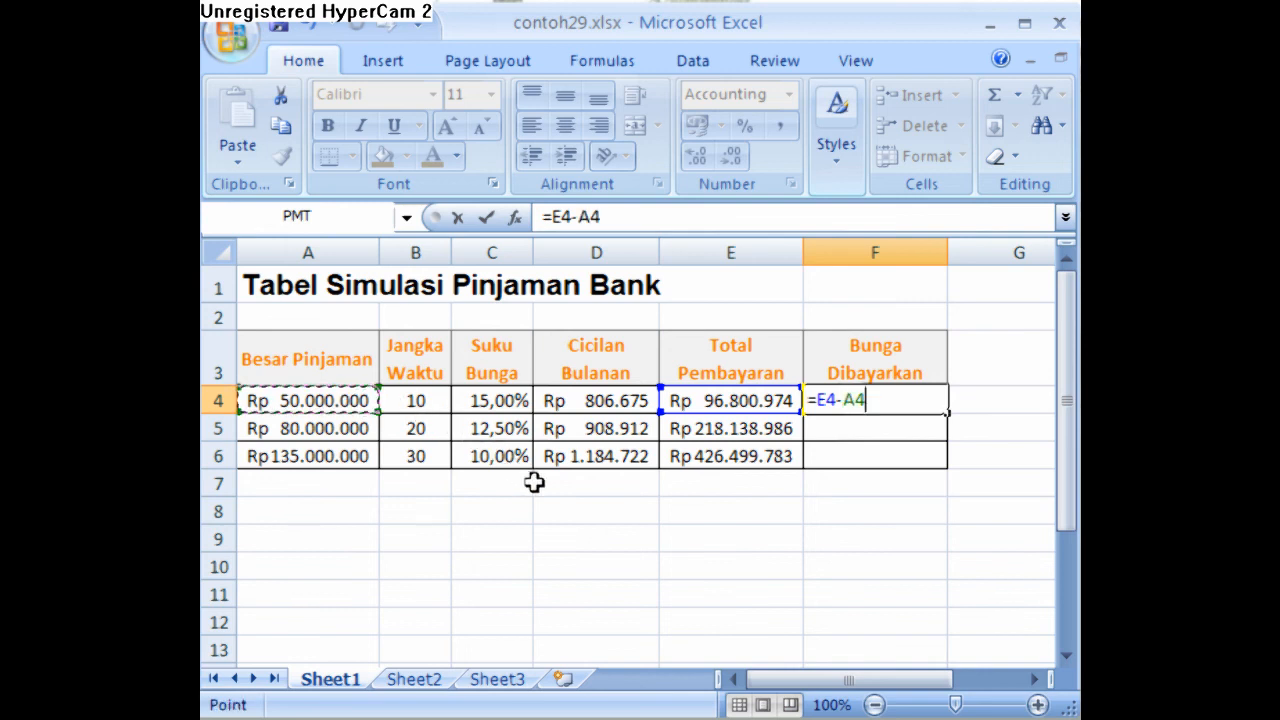
{"action": "key", "text": "Return"}
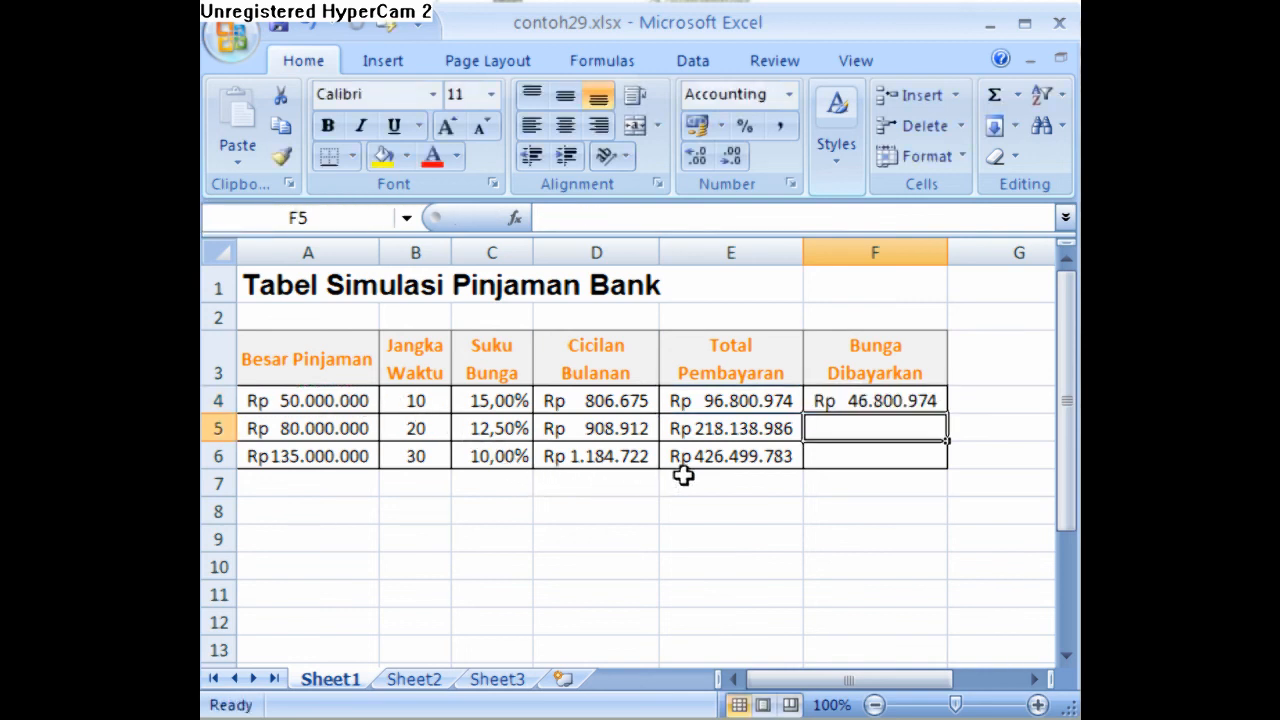
- Copy the Bunga Dibayarkan formula from F4 into cells F5 and F6
{"action": "left_click", "coordinate": [826, 400]}
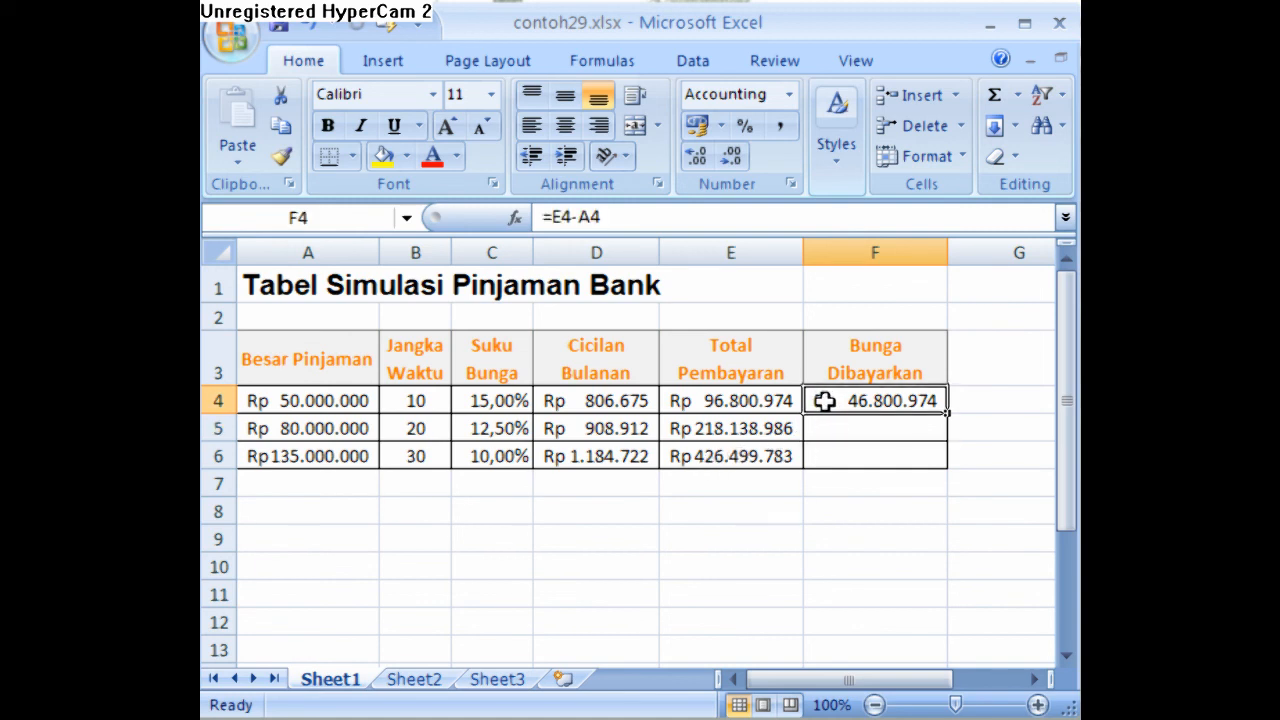
{"action": "right_click", "coordinate": [817, 402]}
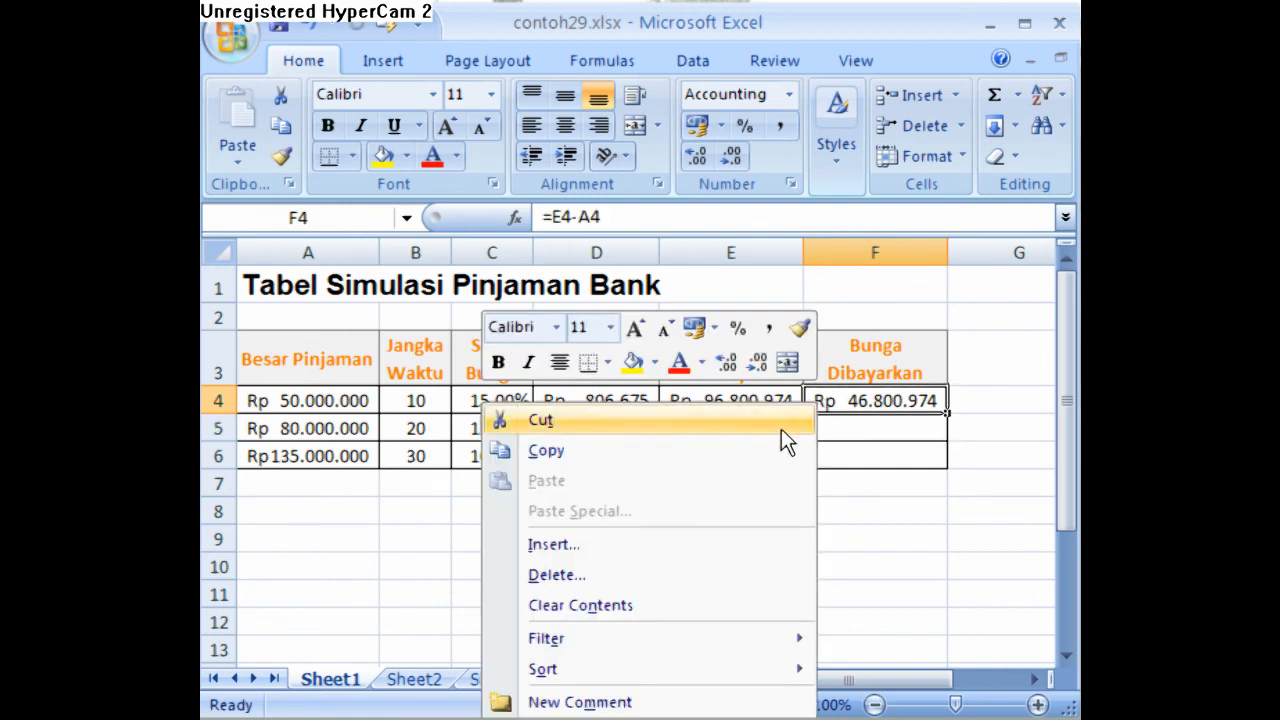
{"action": "left_click", "coordinate": [771, 448]}
{"action": "left_click_drag", "start_coordinate": [820, 428], "coordinate": [822, 441]}
{"action": "right_click", "coordinate": [821, 428]}
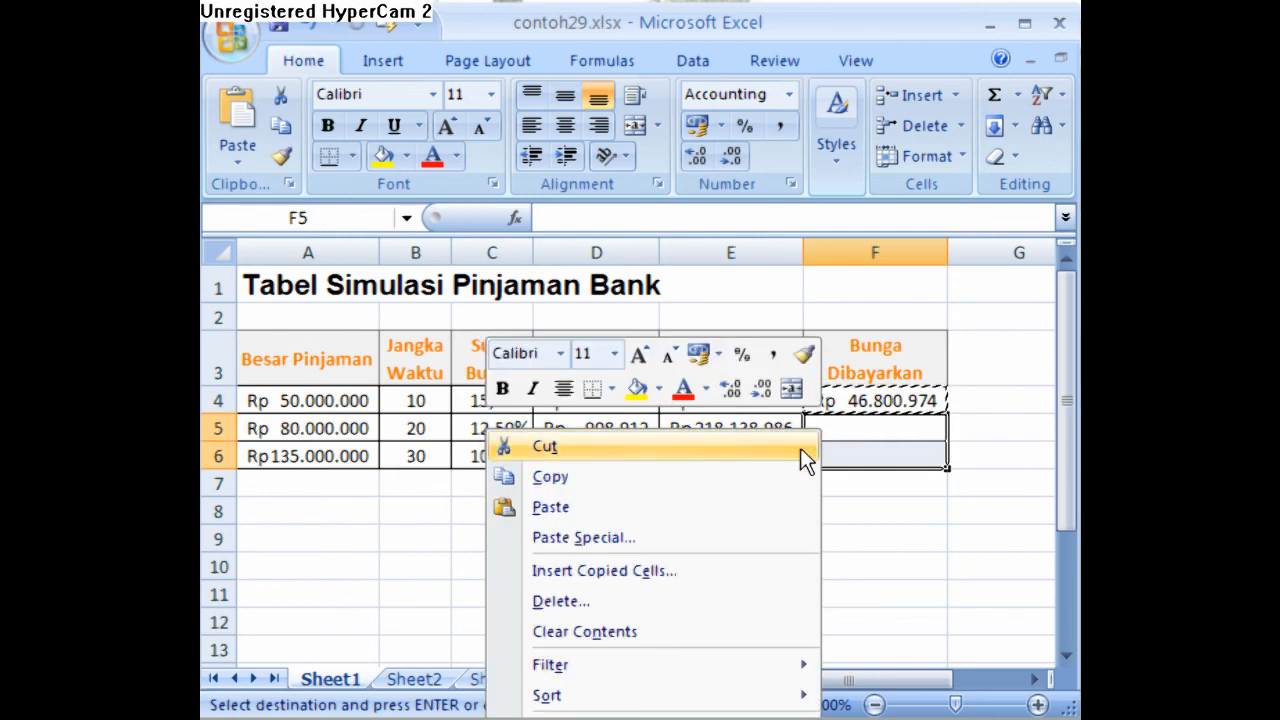
{"action": "left_click", "coordinate": [764, 507]}
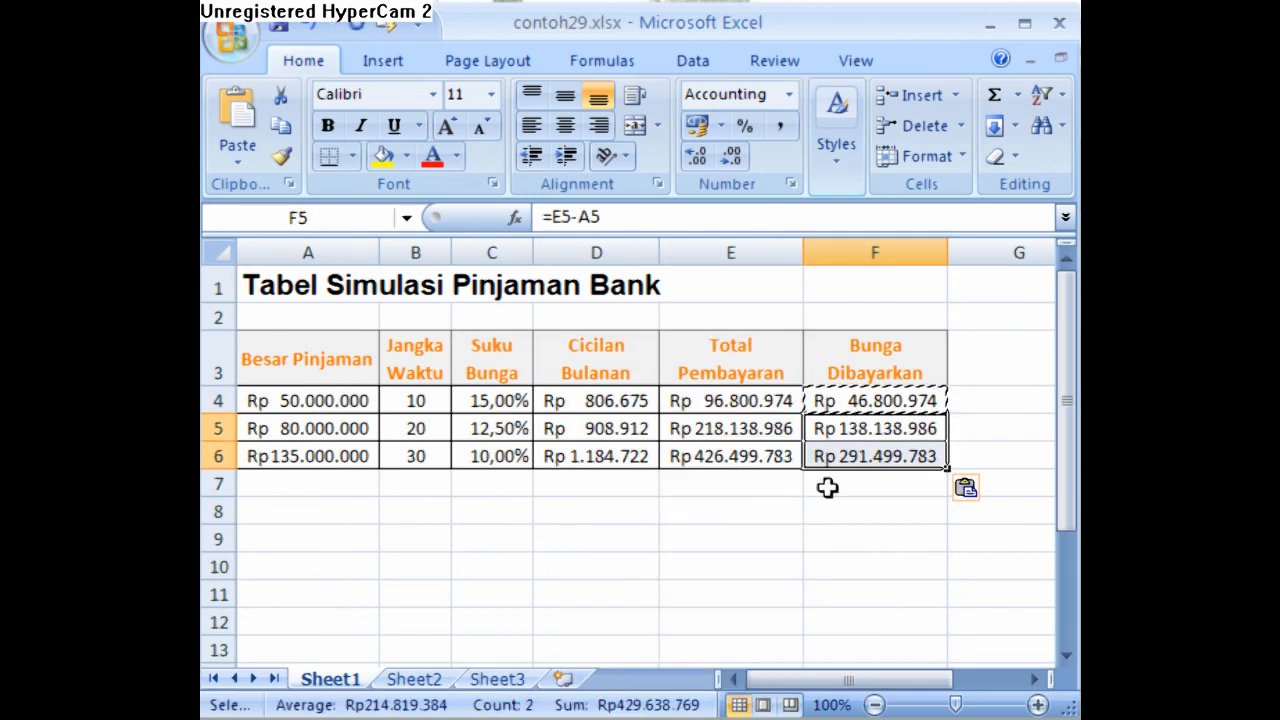
{"action": "left_click", "coordinate": [840, 484]}
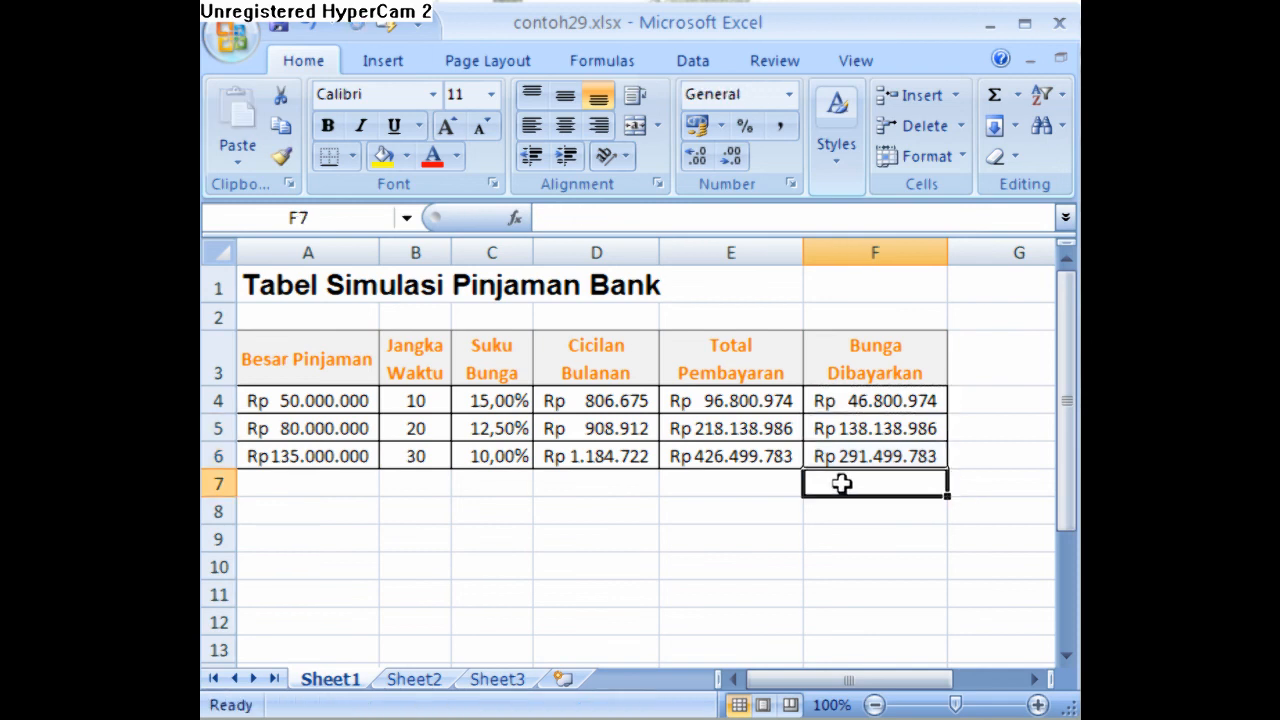